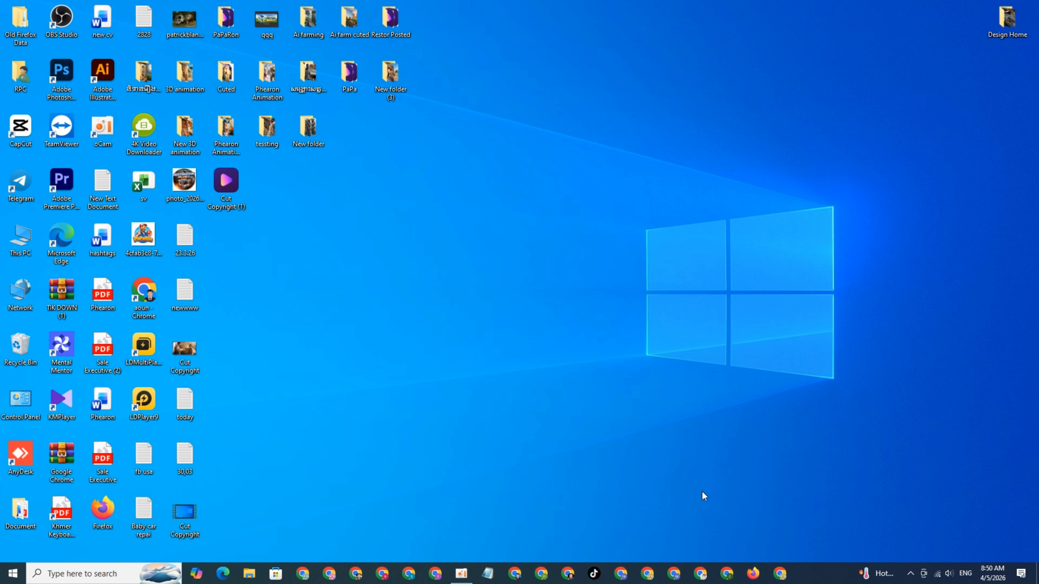
# Open a Chrome window and go to the Flow site at labs.google/fx/tools/flow.
pyautogui.click(726, 565)
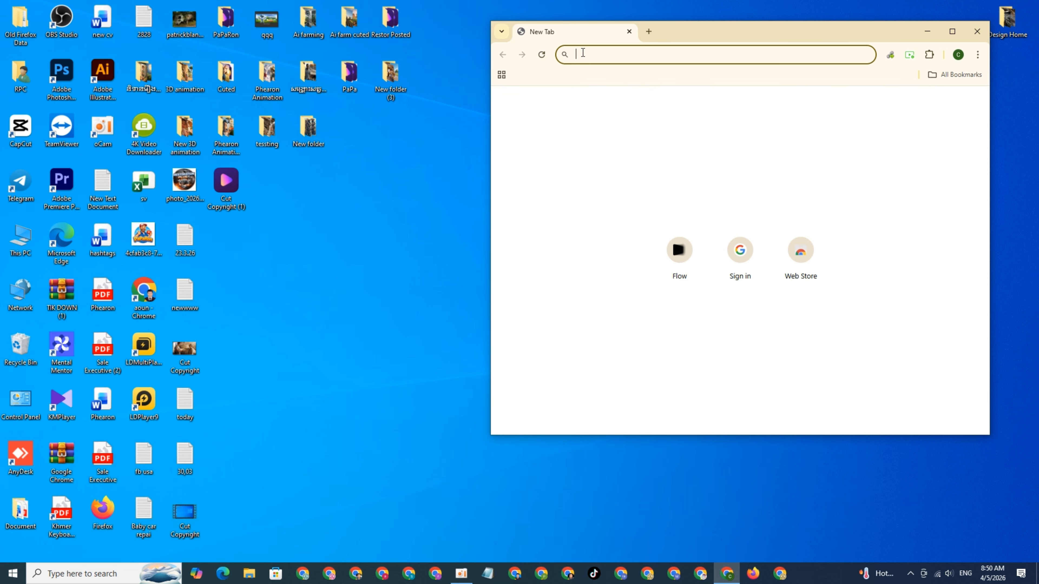
pyautogui.write('facebook.com')
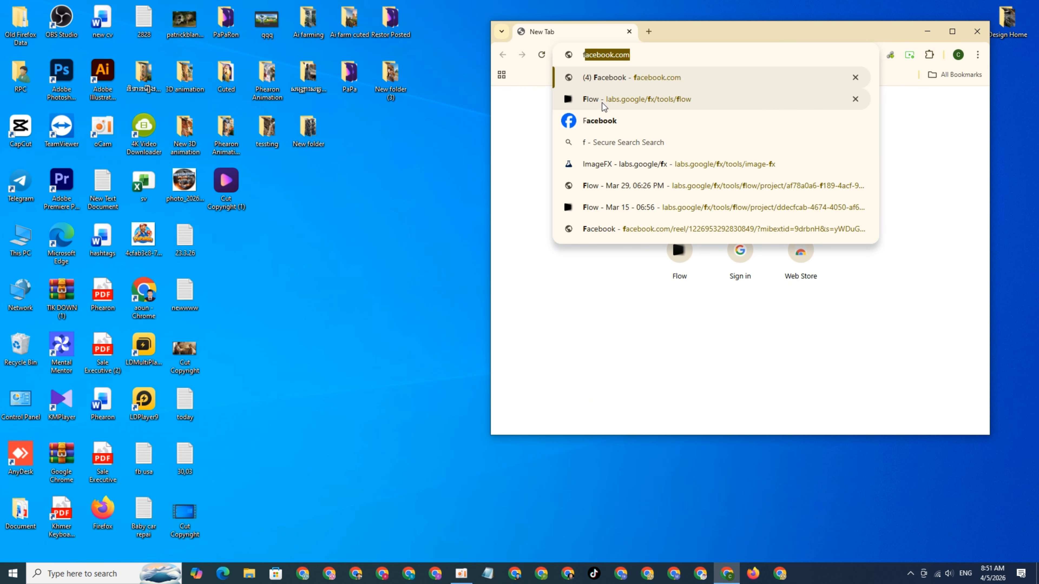
pyautogui.click(613, 309)
pyautogui.click(671, 271)
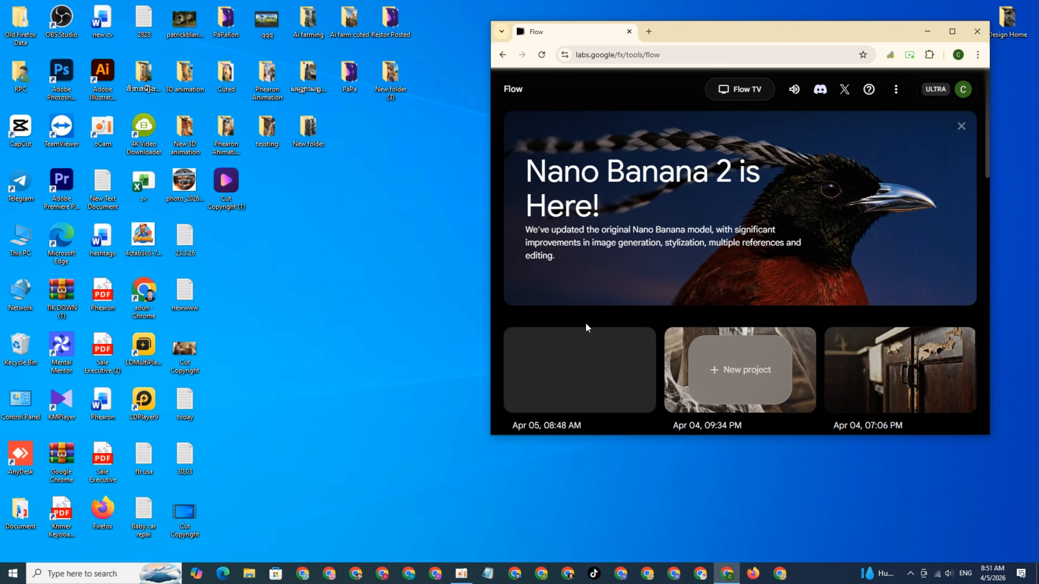
# Look through the existing projects on the Flow home page and check the account's AI credits.
pyautogui.scroll(-3, 622, 348)
pyautogui.scroll(1, 623, 348)
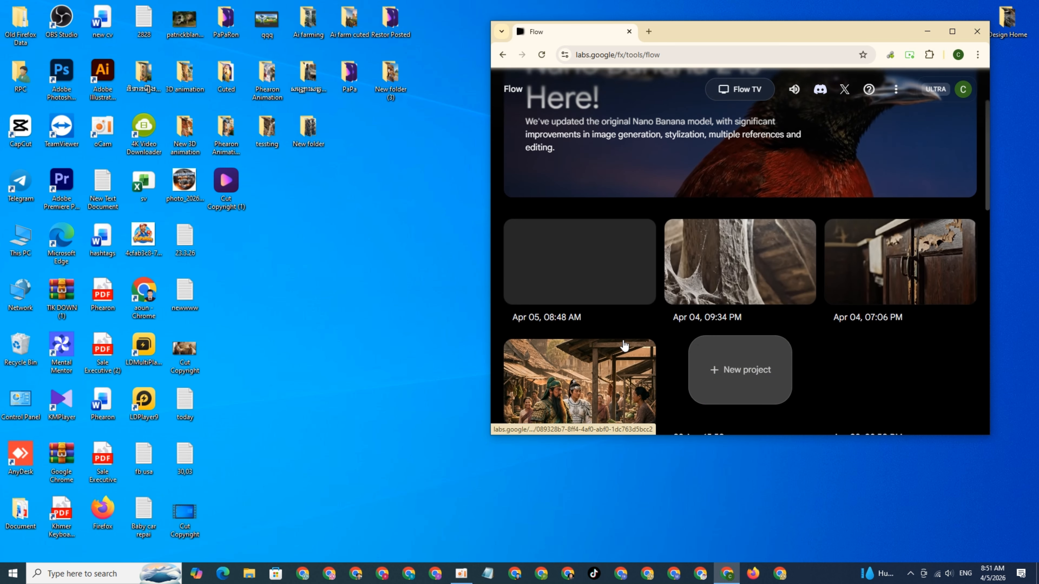
pyautogui.scroll(-3, 623, 330)
pyautogui.scroll(-4, 624, 330)
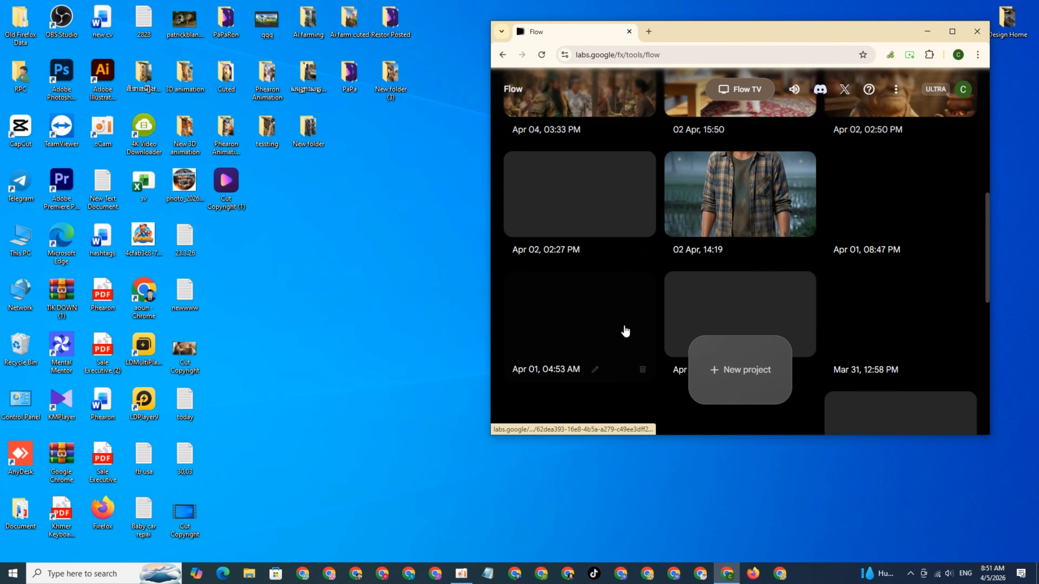
pyautogui.scroll(3, 624, 329)
pyautogui.scroll(2, 623, 326)
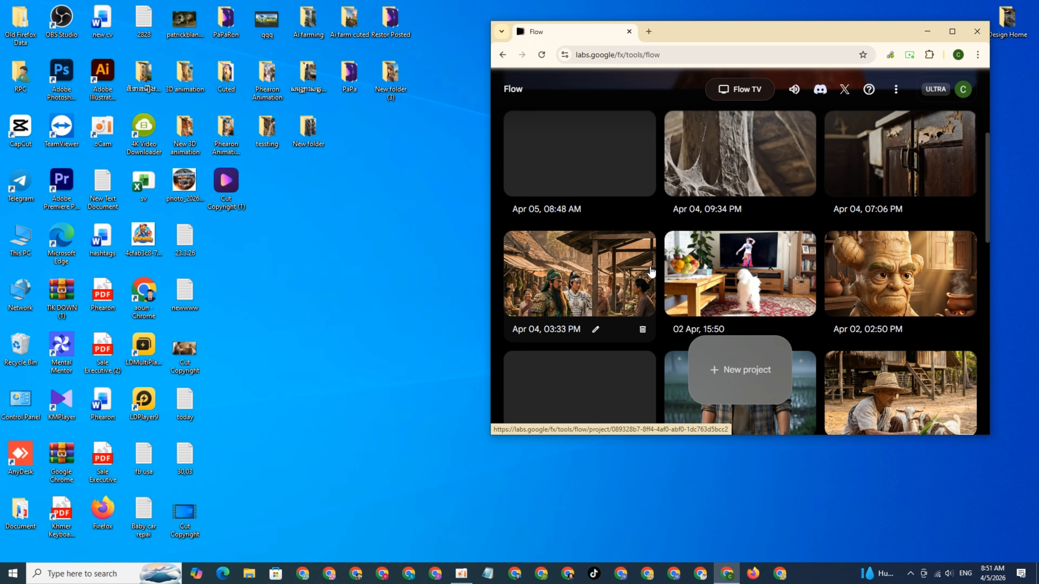
pyautogui.scroll(3, 637, 272)
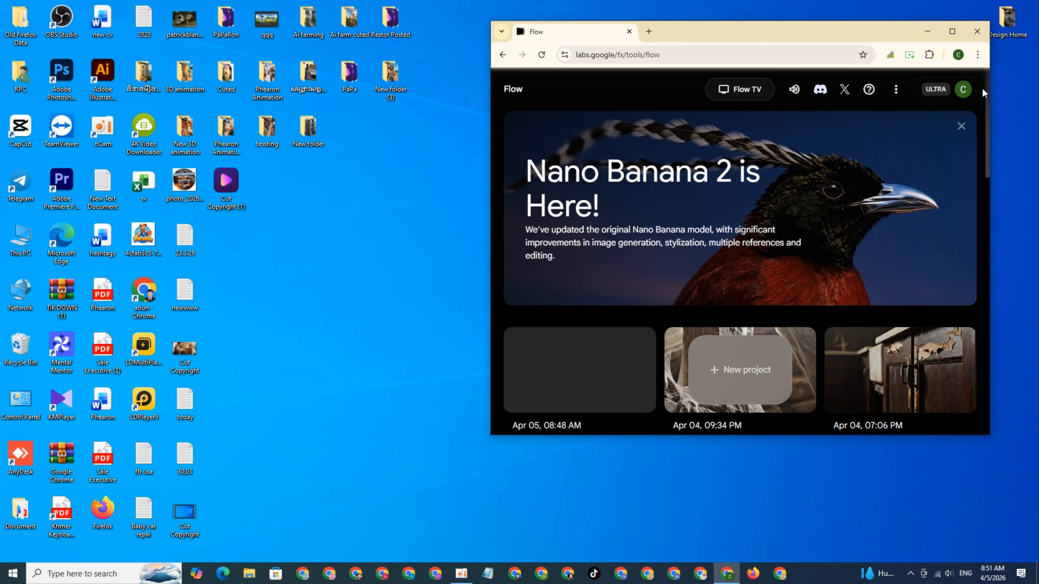
pyautogui.click(933, 89)
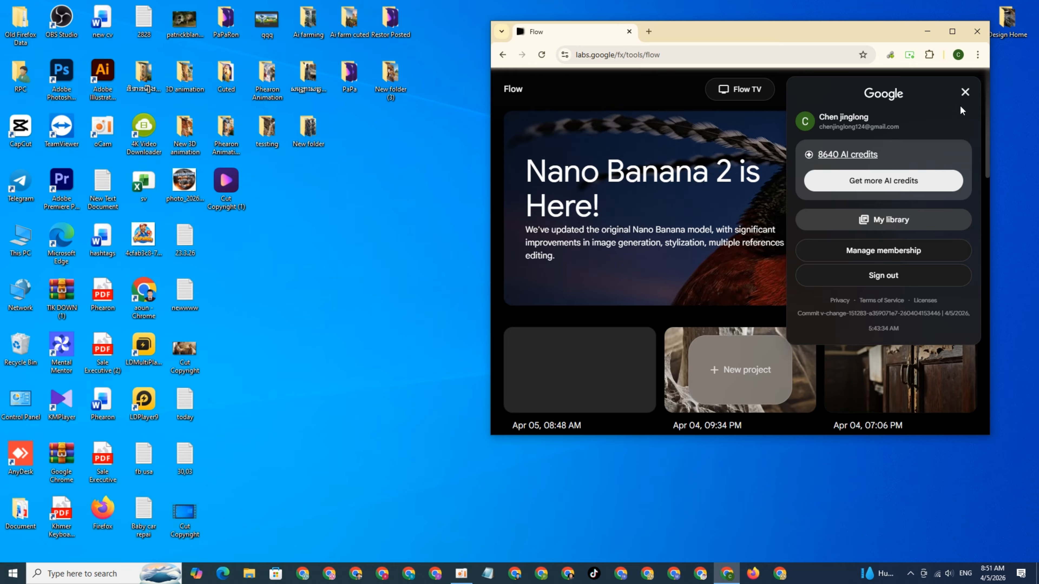
pyautogui.click(964, 94)
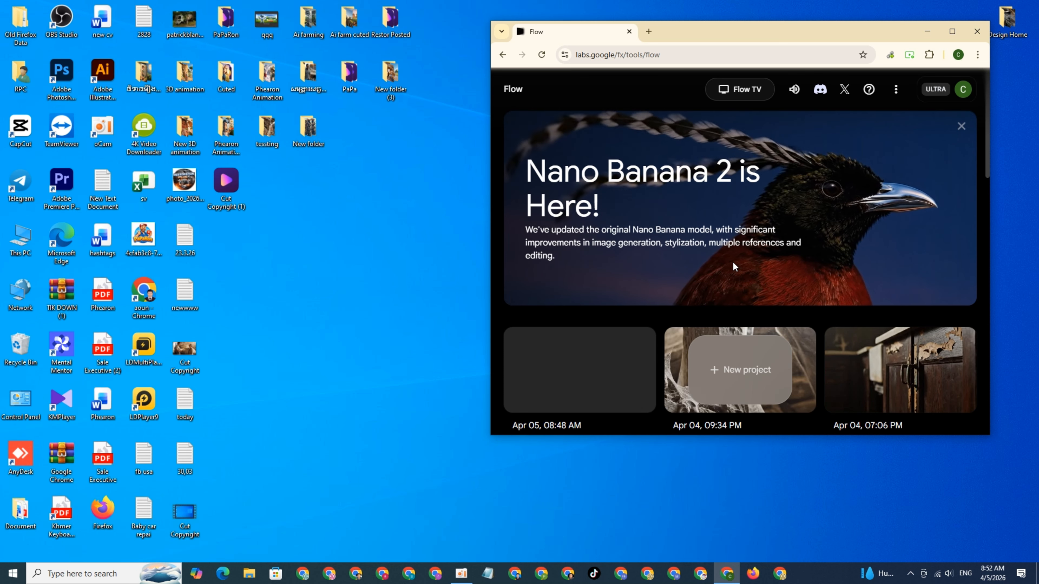
# Create a new project and review its image and video generation settings, including the available Veo models.
pyautogui.click(744, 343)
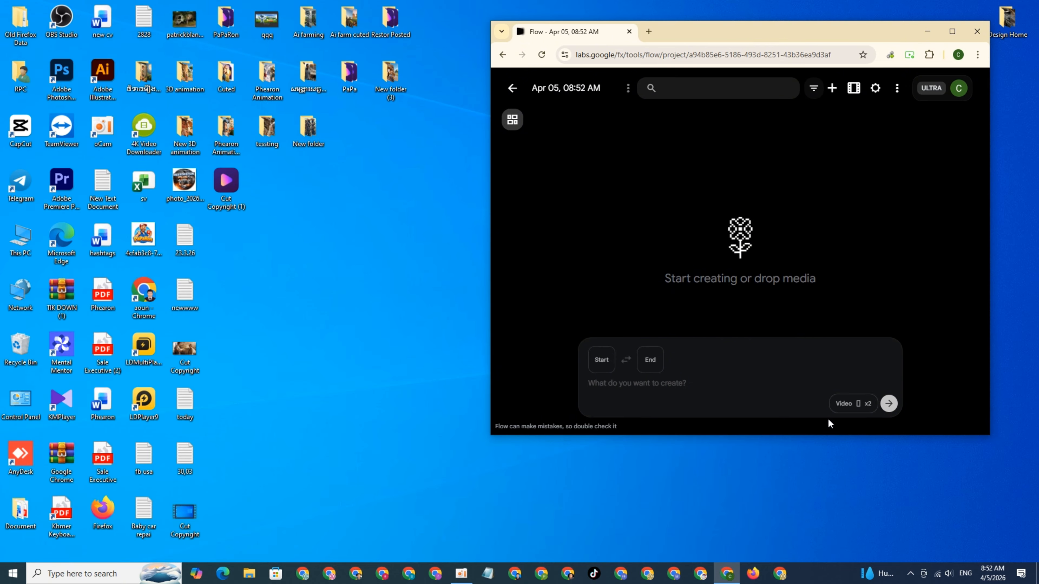
pyautogui.click(861, 413)
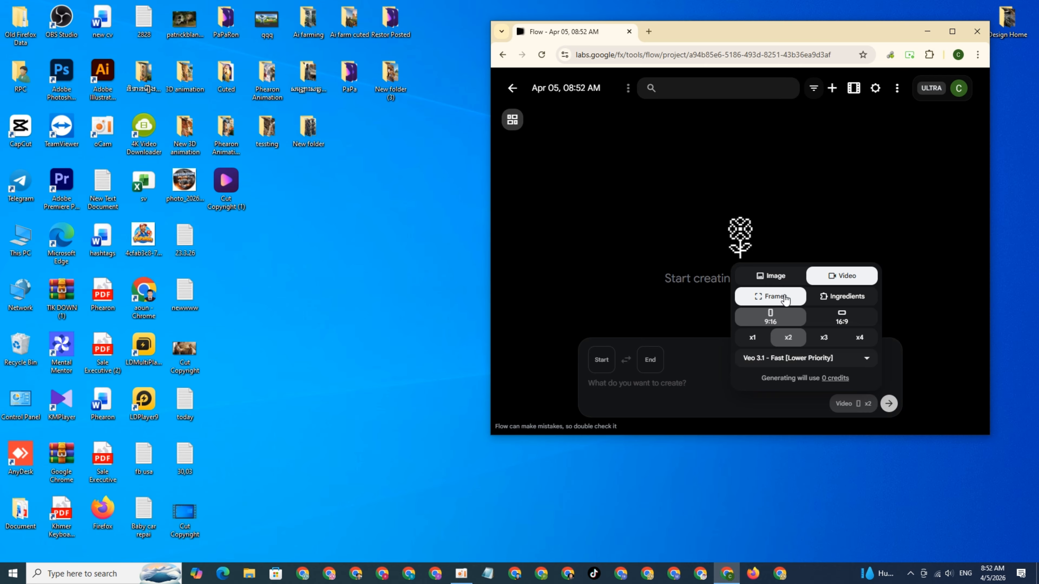
pyautogui.click(765, 281)
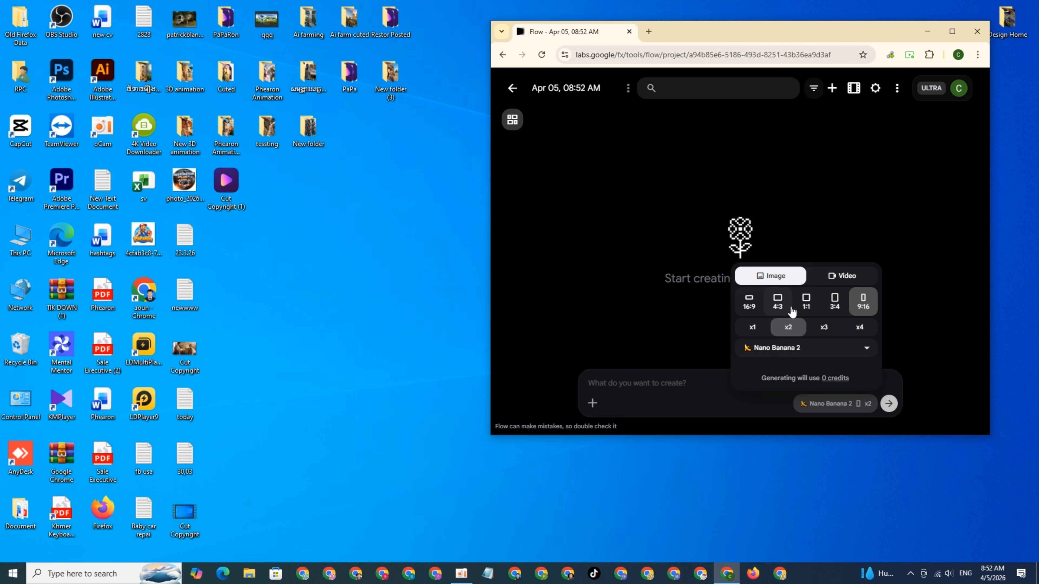
pyautogui.click(845, 277)
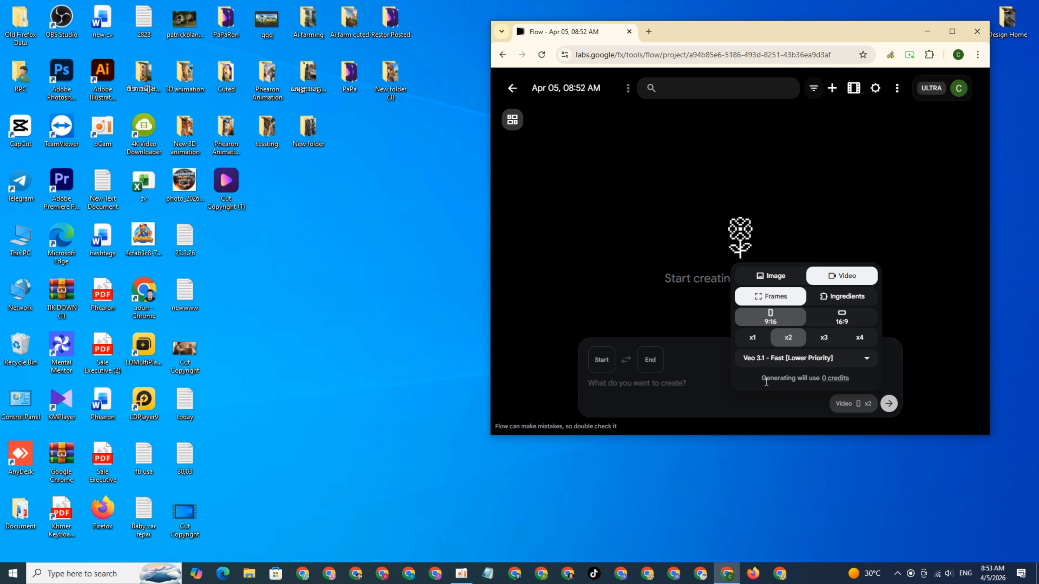
pyautogui.click(855, 359)
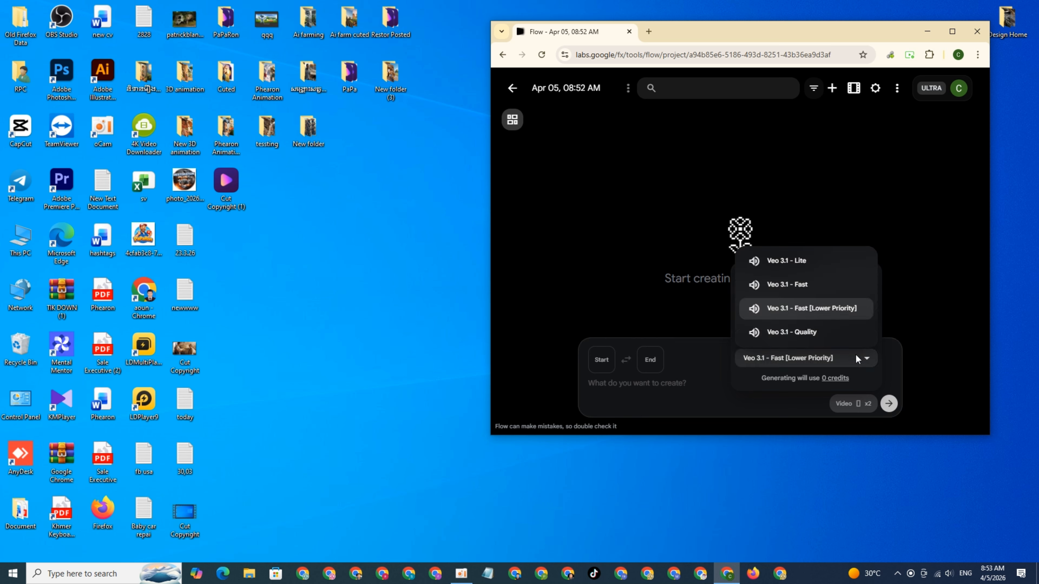
pyautogui.click(855, 358)
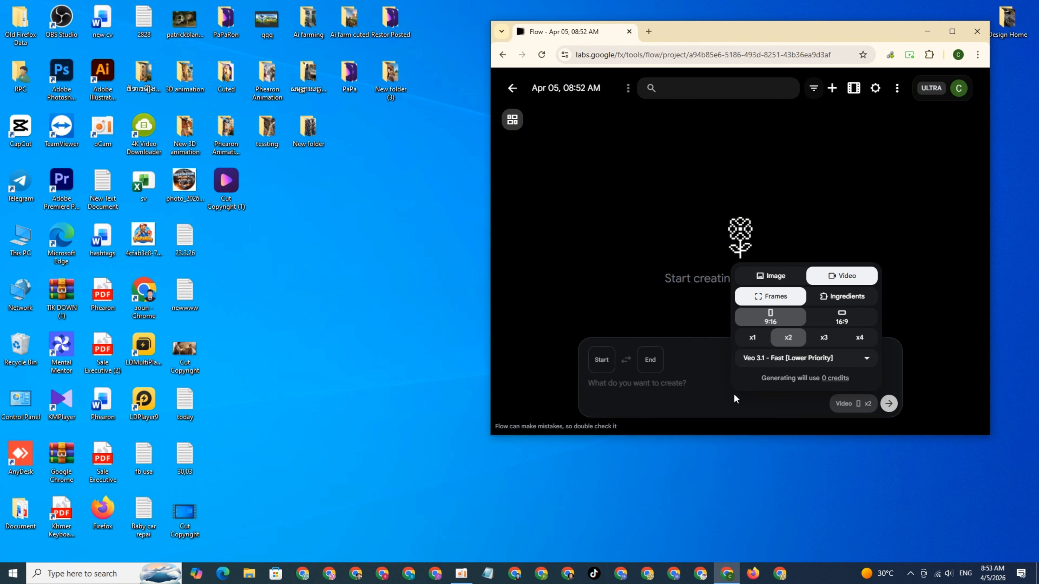
pyautogui.click(647, 394)
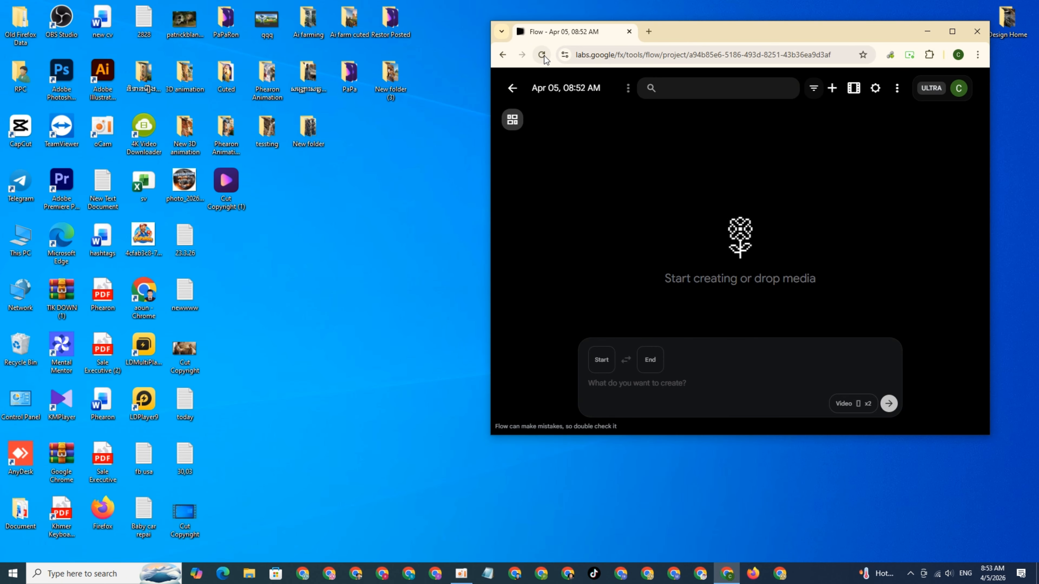
# Choose Veo 3.1 - Fast [Lower Priority] as the model for video generation.
pyautogui.click(851, 404)
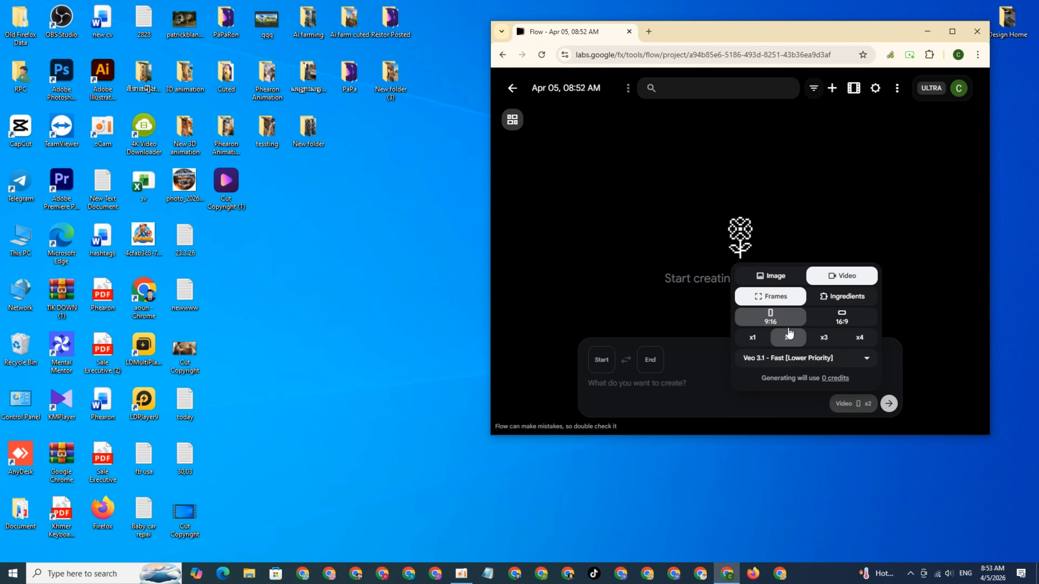
pyautogui.click(838, 358)
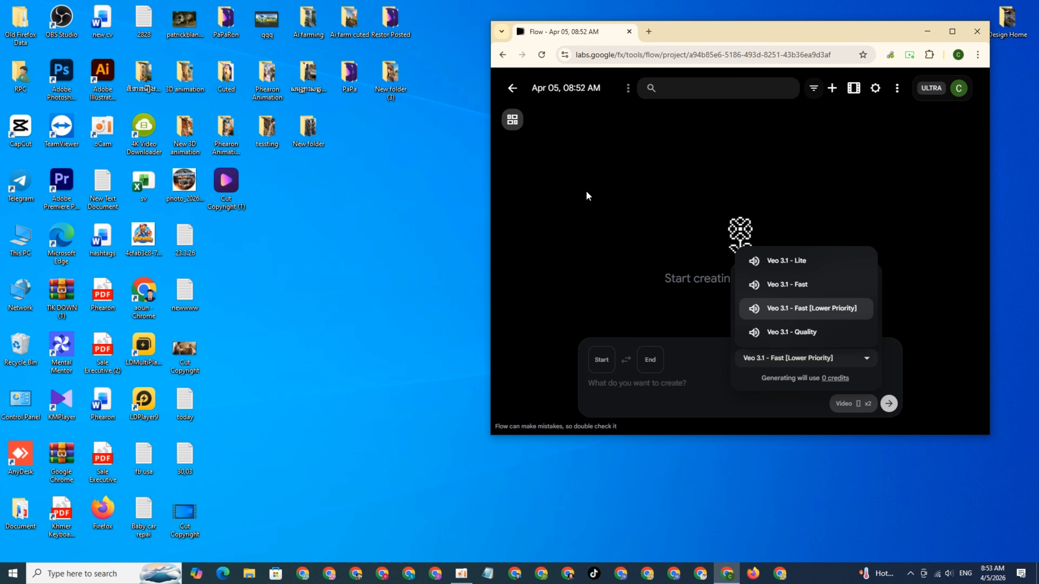
pyautogui.click(856, 359)
pyautogui.click(855, 355)
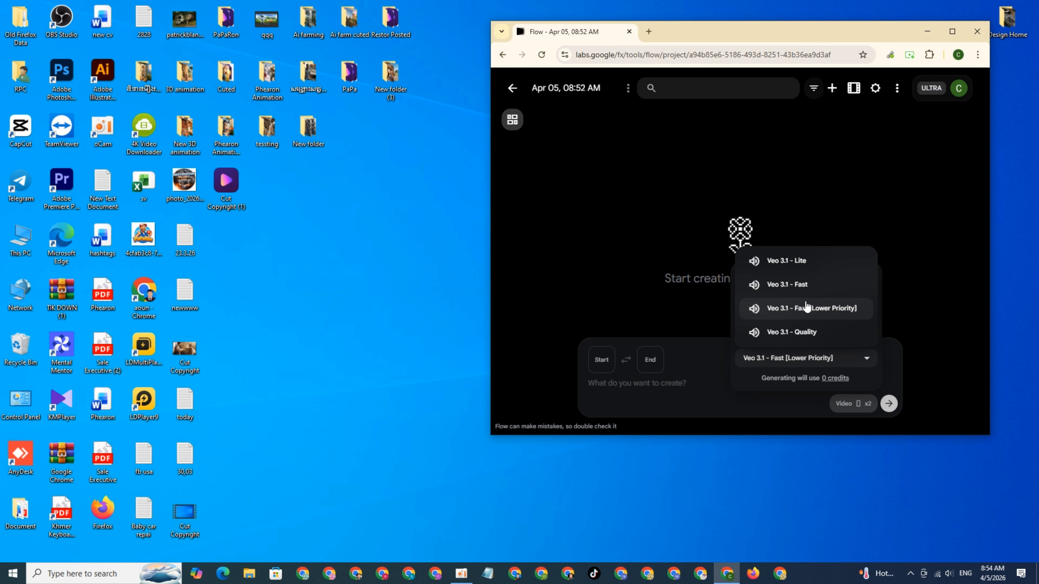
pyautogui.click(822, 305)
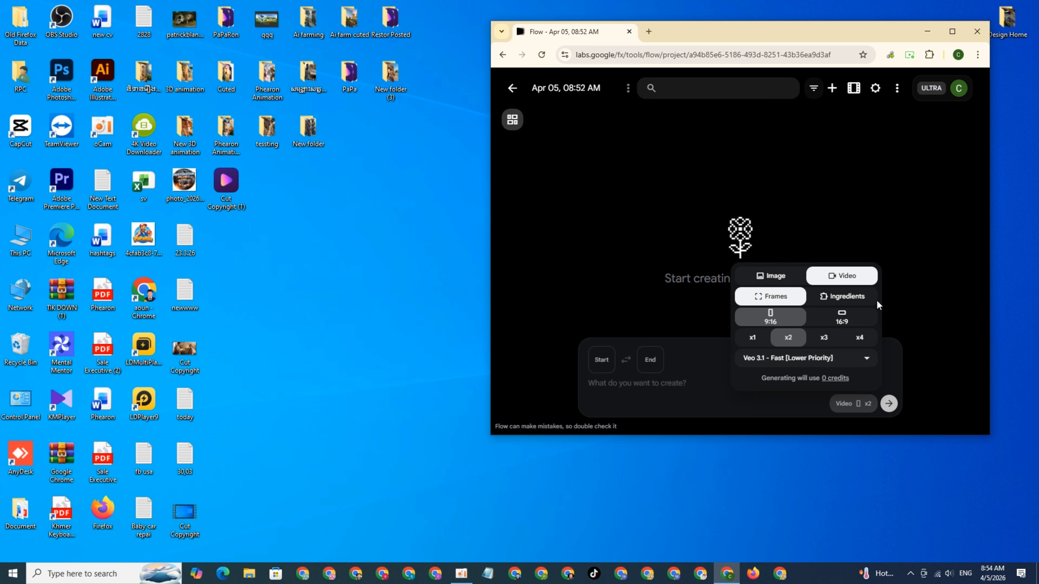
pyautogui.click(873, 238)
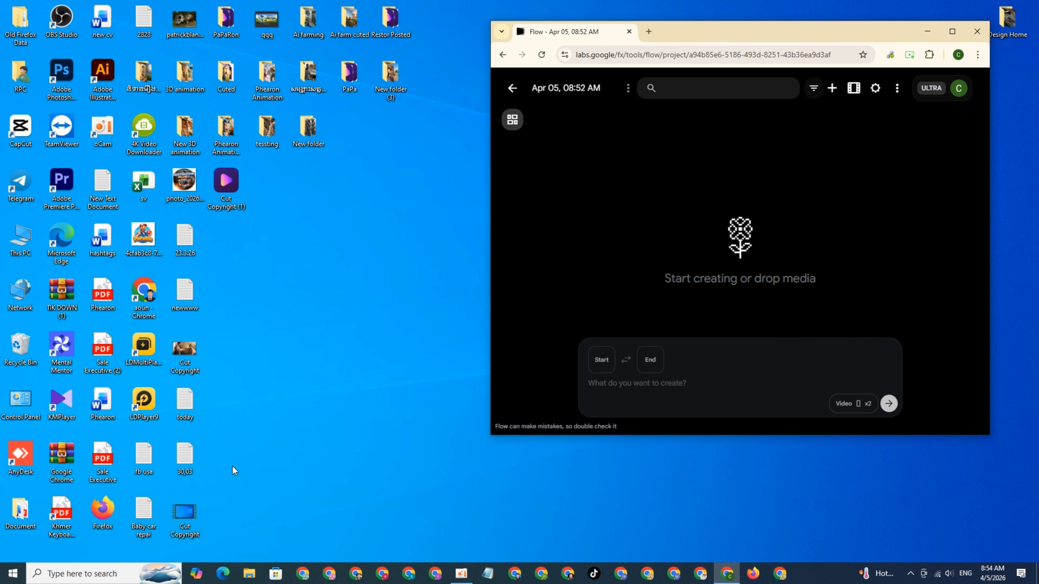
# Open the "Baby car repai" text file in Notepad and copy its Sense 1 line into the Flow prompt.
pyautogui.doubleClick(144, 529)
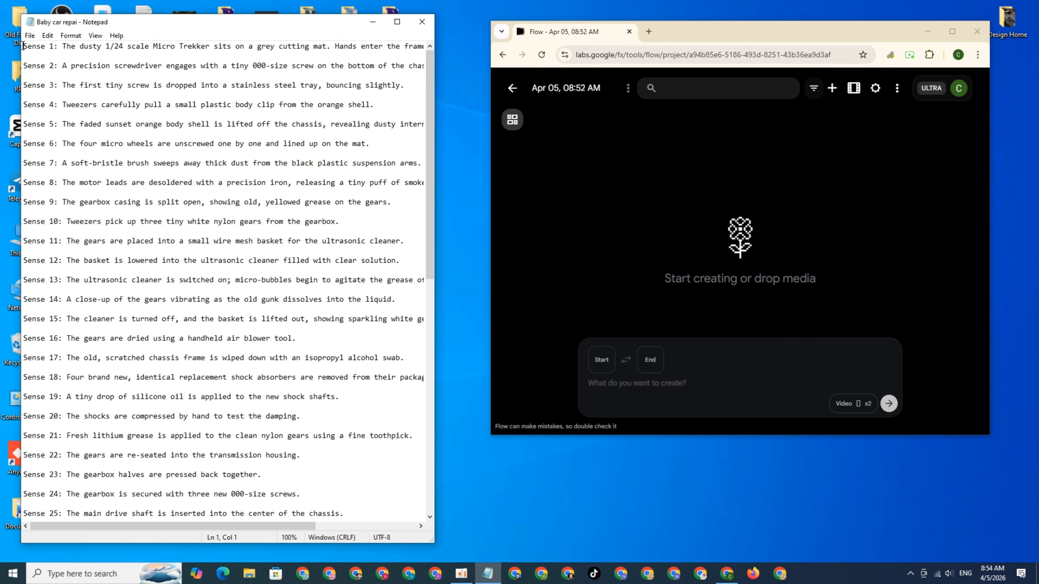
pyautogui.moveTo(23, 46); pyautogui.dragTo(124, 53)
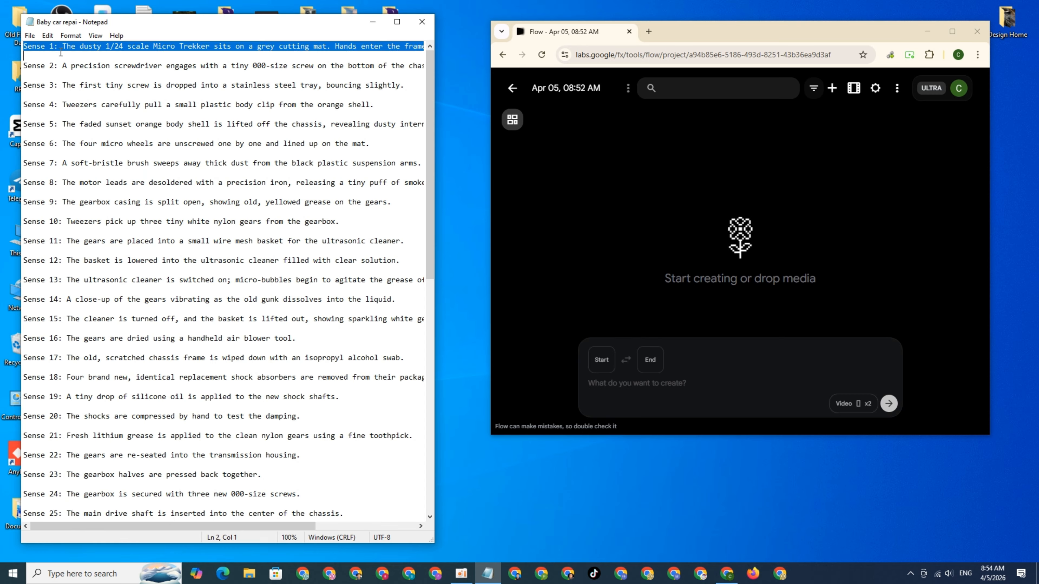
pyautogui.rightClick(134, 41)
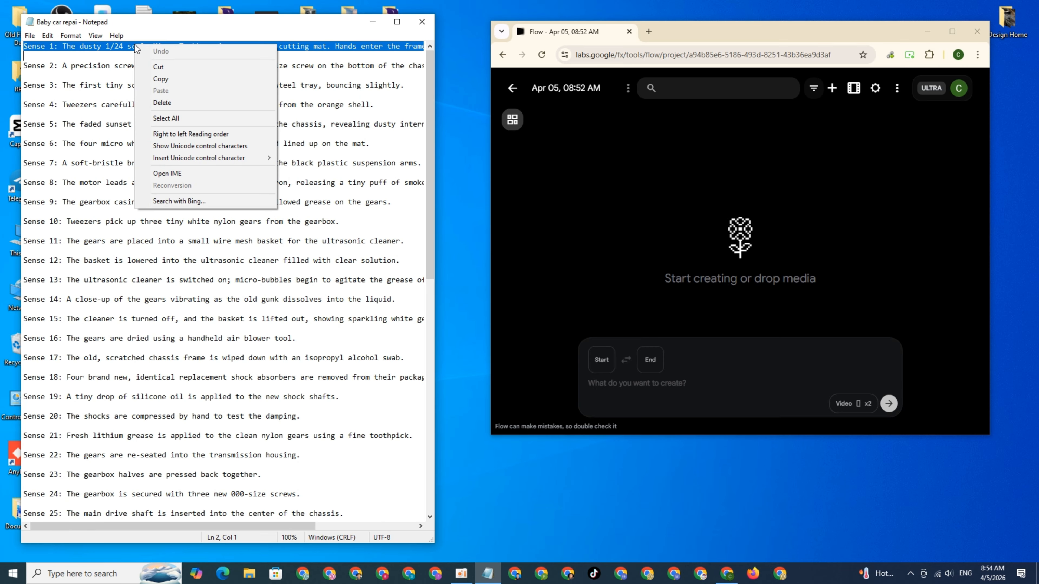
pyautogui.click(163, 78)
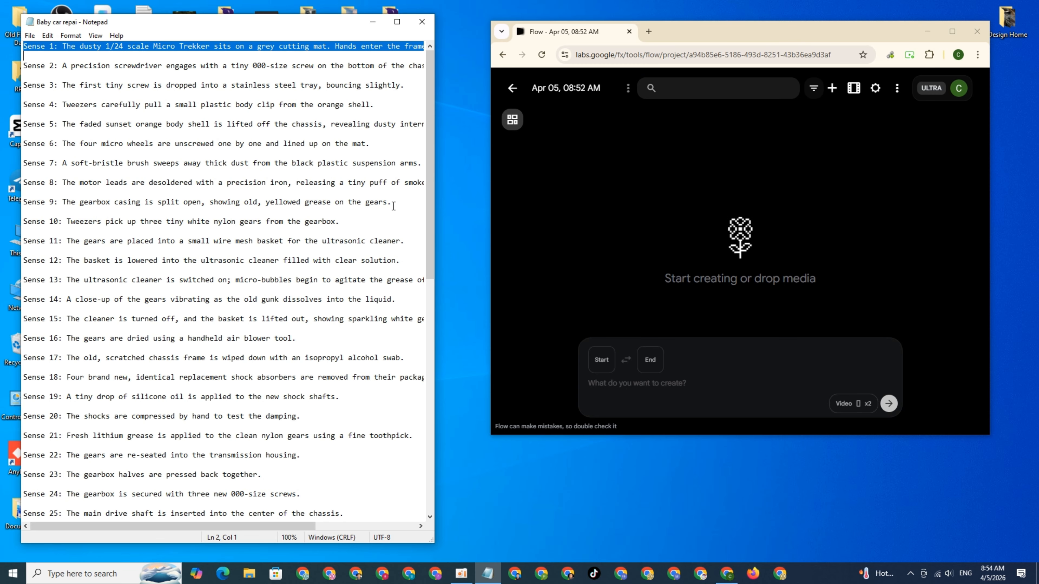
pyautogui.click(589, 384)
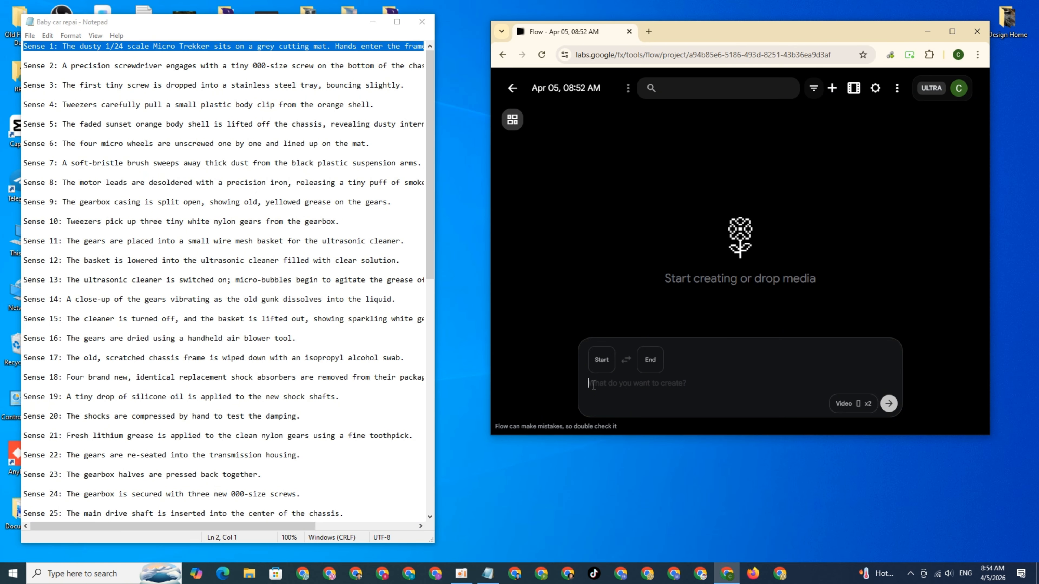
pyautogui.hotkey('ctrl', 'v')
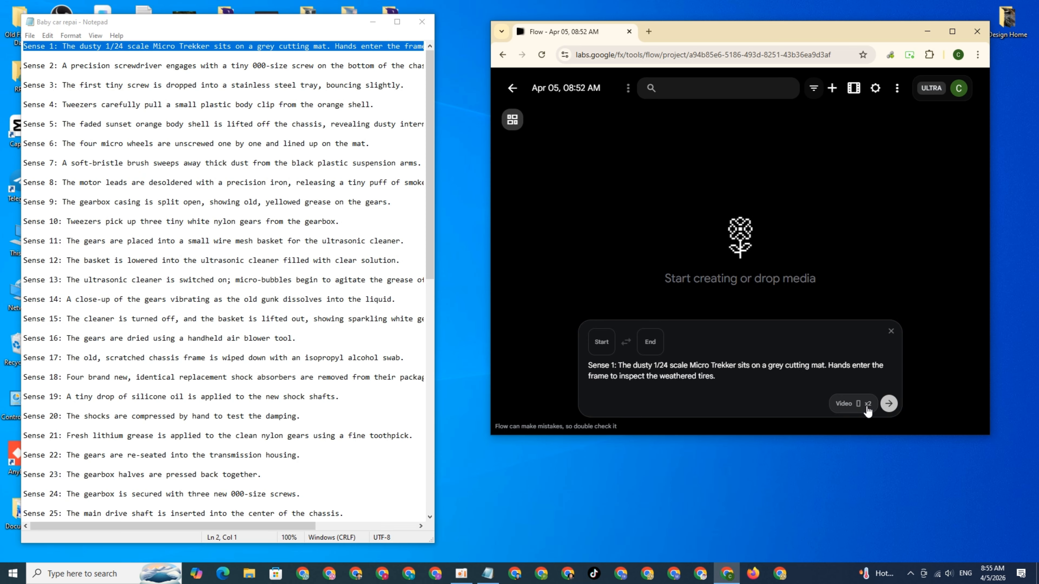
# Select Veo 3.1 - Fast [Lower Priority] again and generate the videos from the Sense 1 prompt.
pyautogui.click(854, 403)
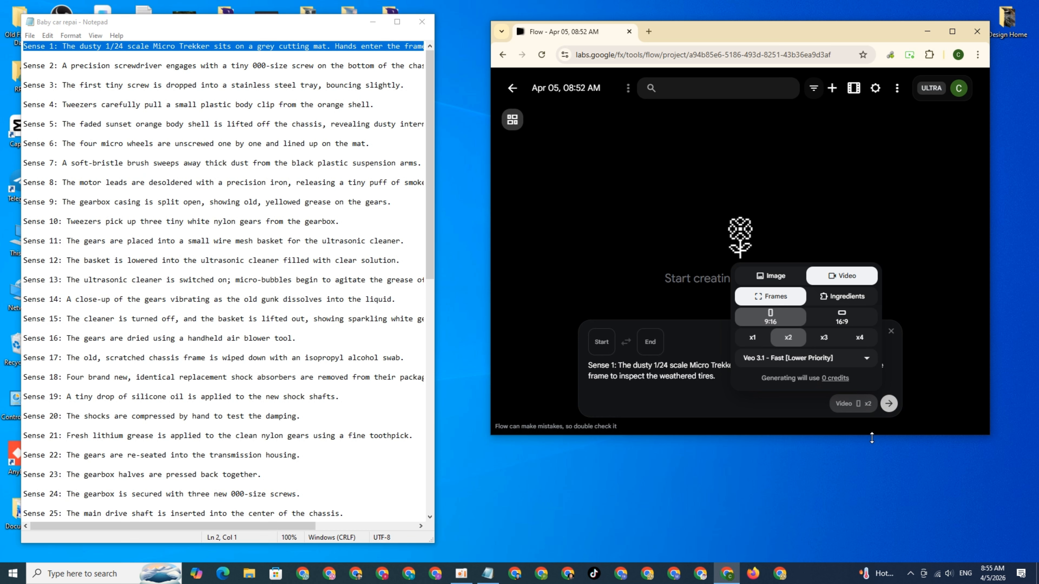
pyautogui.click(864, 361)
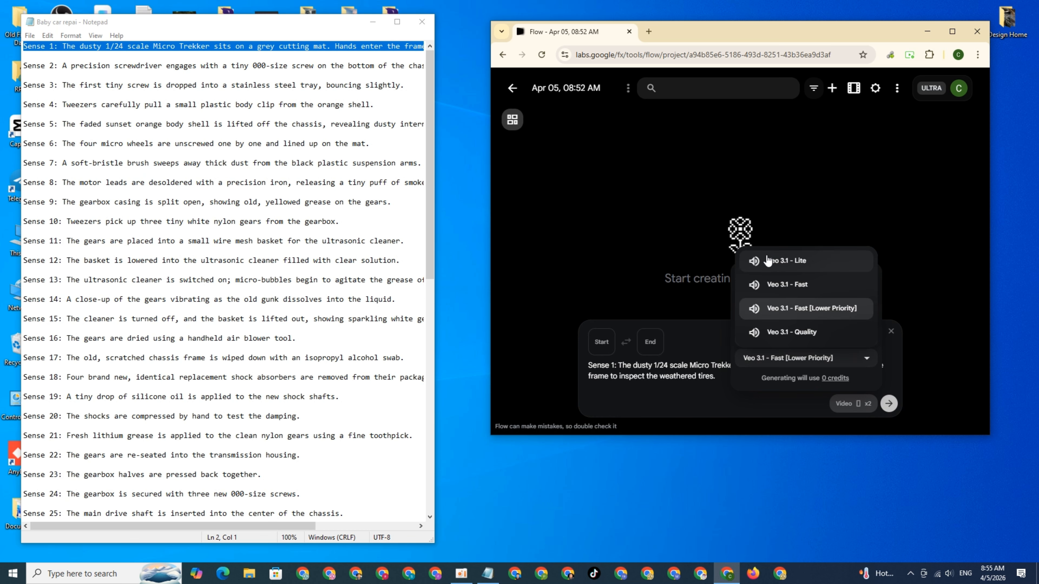
pyautogui.click(798, 311)
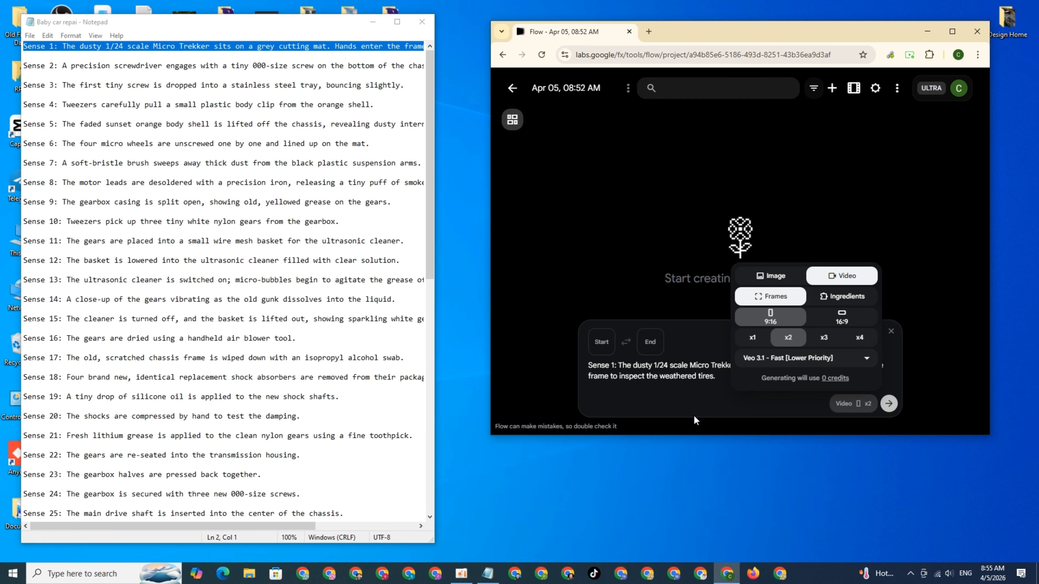
pyautogui.click(711, 402)
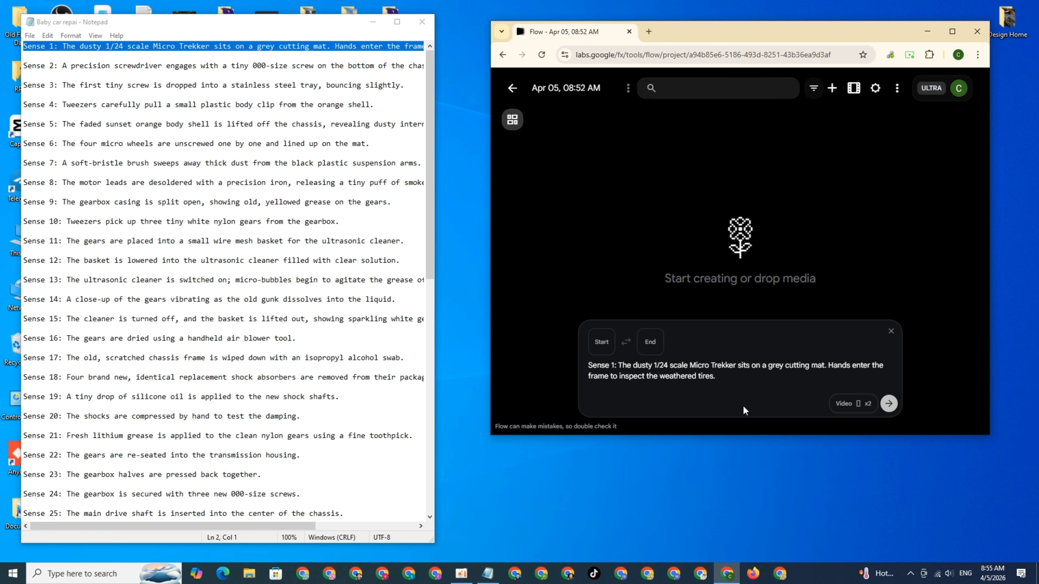
pyautogui.click(891, 409)
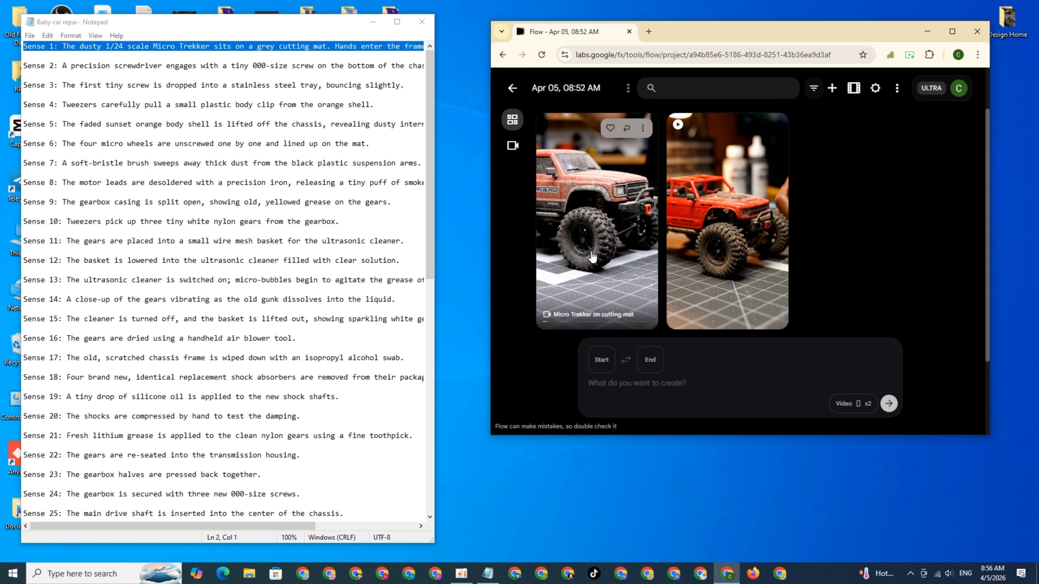
# Preview the two generated Micro Trekker clips and open the one with the bright red truck.
pyautogui.moveTo(697, 242)
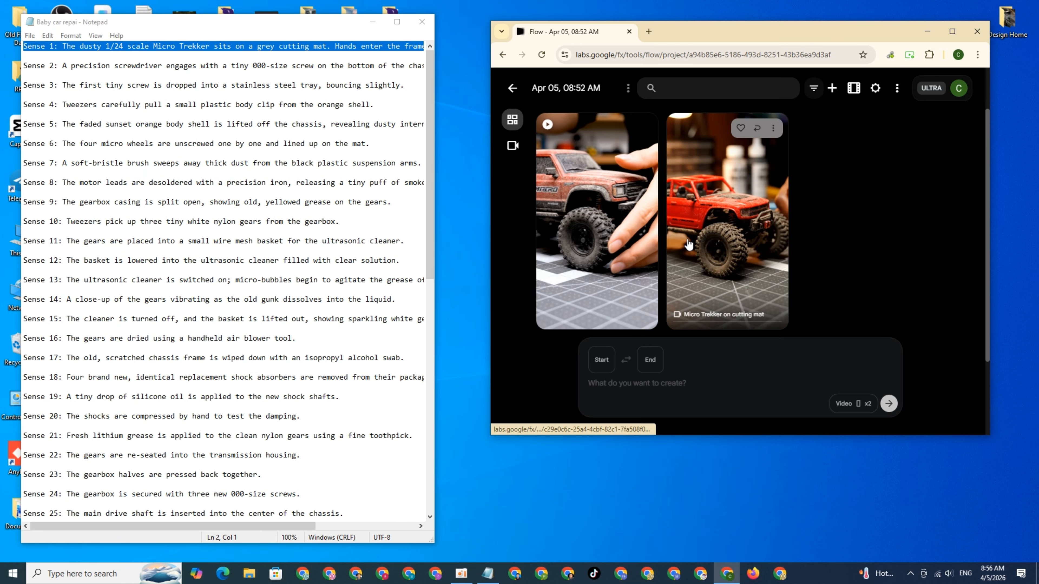
pyautogui.moveTo(597, 242)
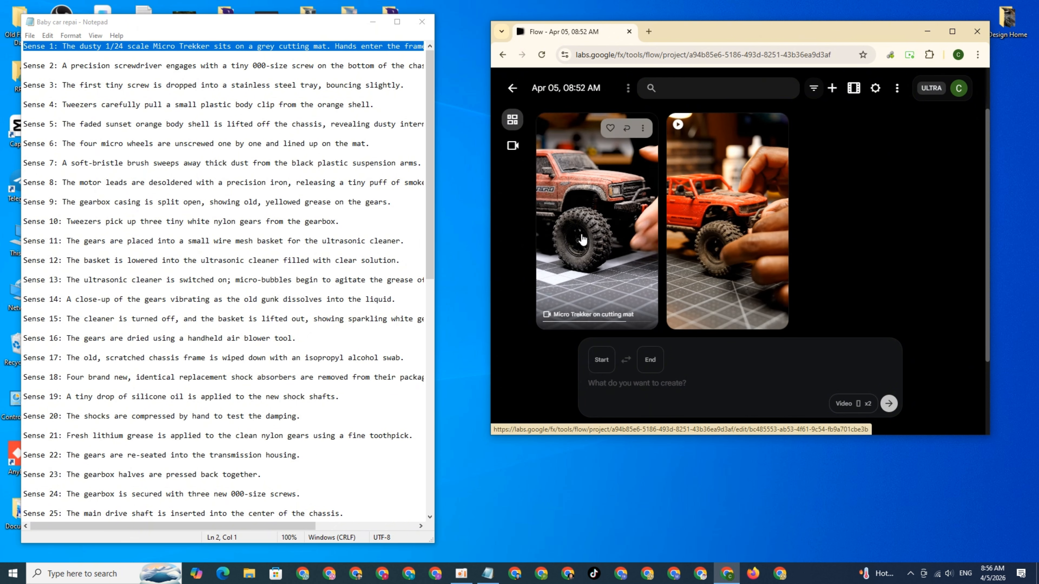
pyautogui.click(714, 235)
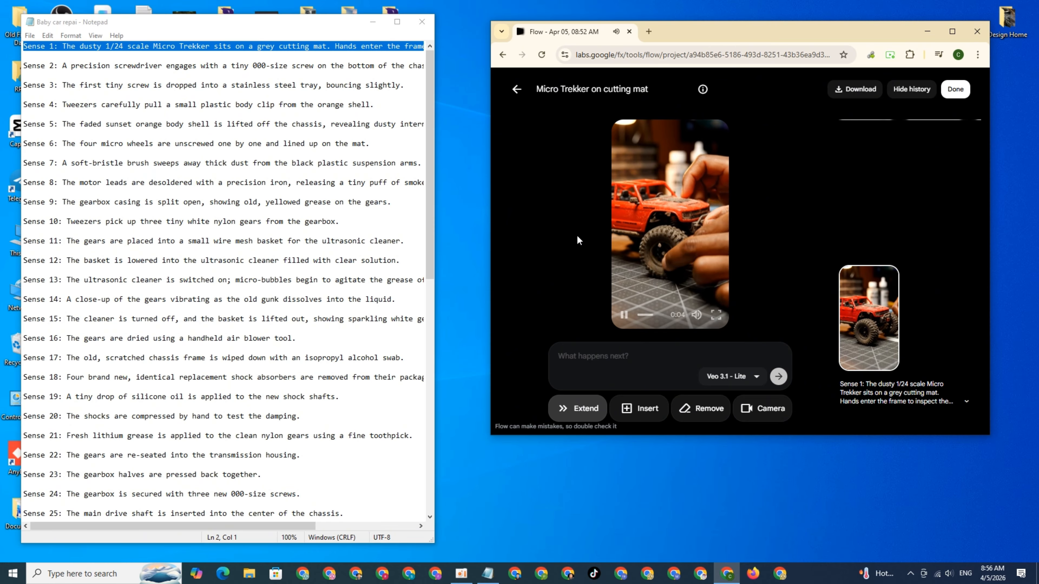
# Copy the Sense 3 line from the Notepad file into the Extend prompt of the Micro Trekker clip in Flow.
pyautogui.moveTo(631, 254)
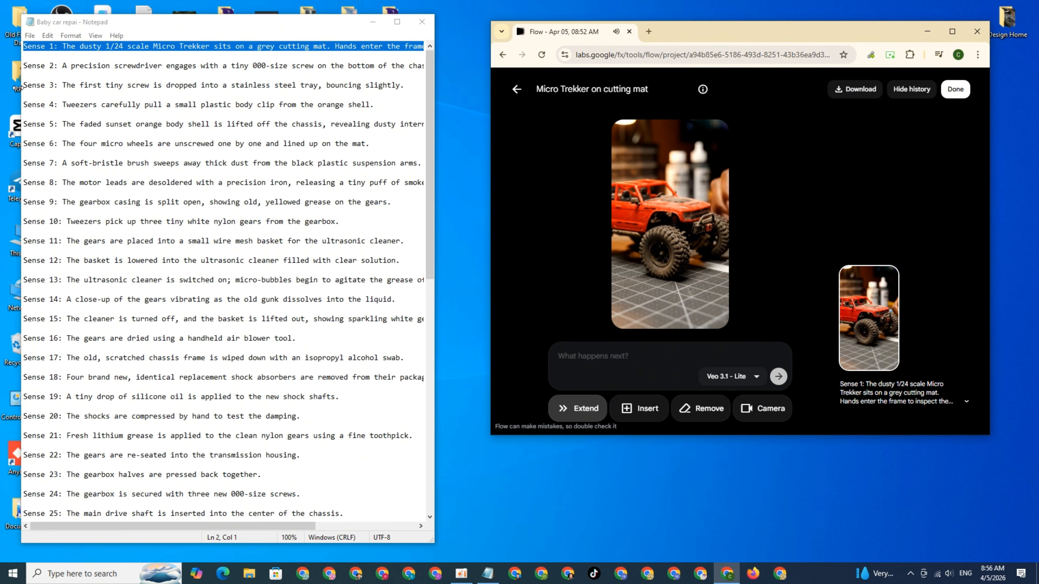
pyautogui.moveTo(32, 85); pyautogui.dragTo(32, 96)
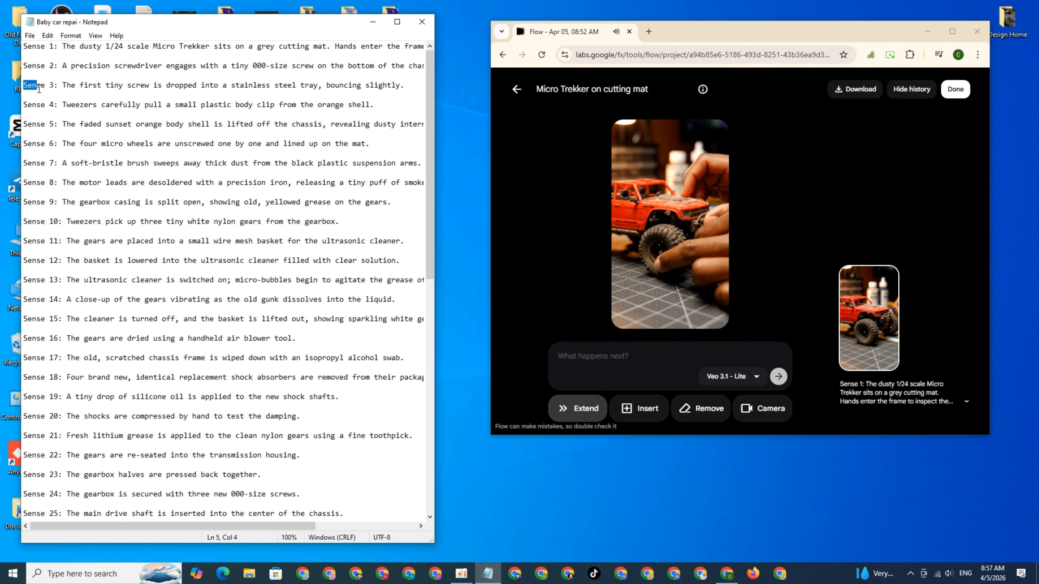
pyautogui.moveTo(24, 85); pyautogui.dragTo(24, 96)
pyautogui.rightClick(138, 80)
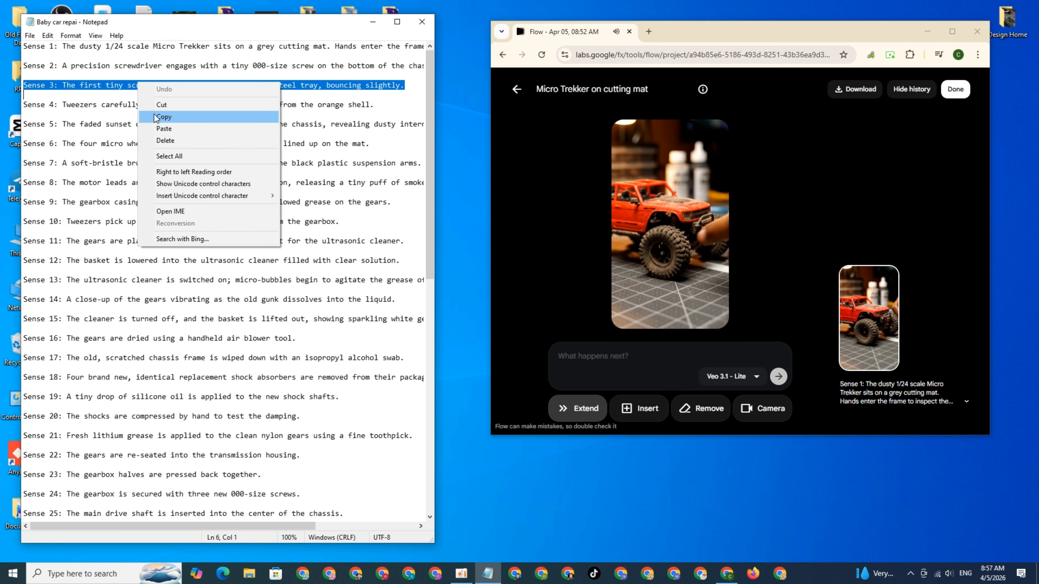
pyautogui.click(155, 115)
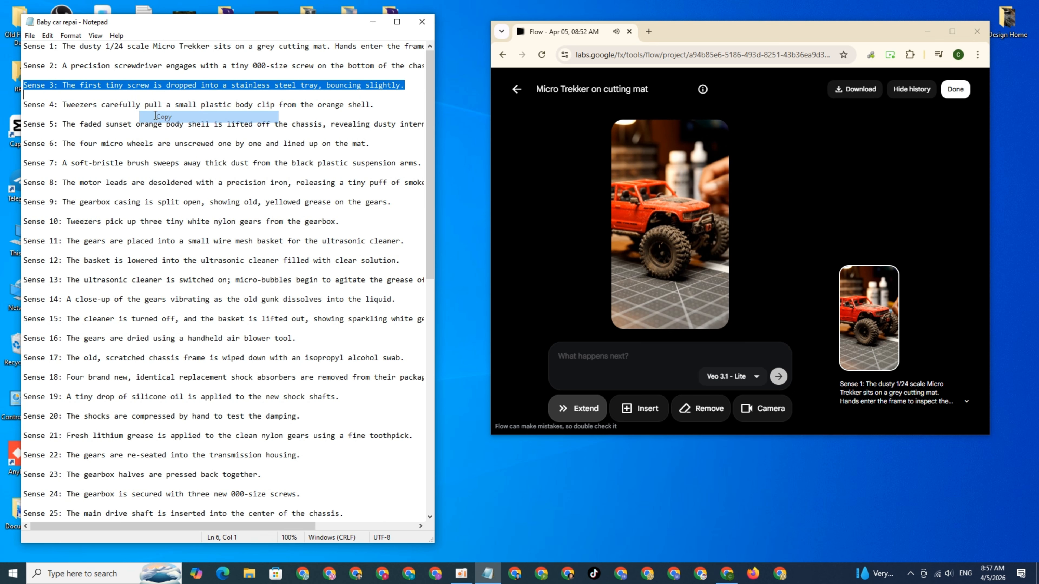
pyautogui.click(575, 355)
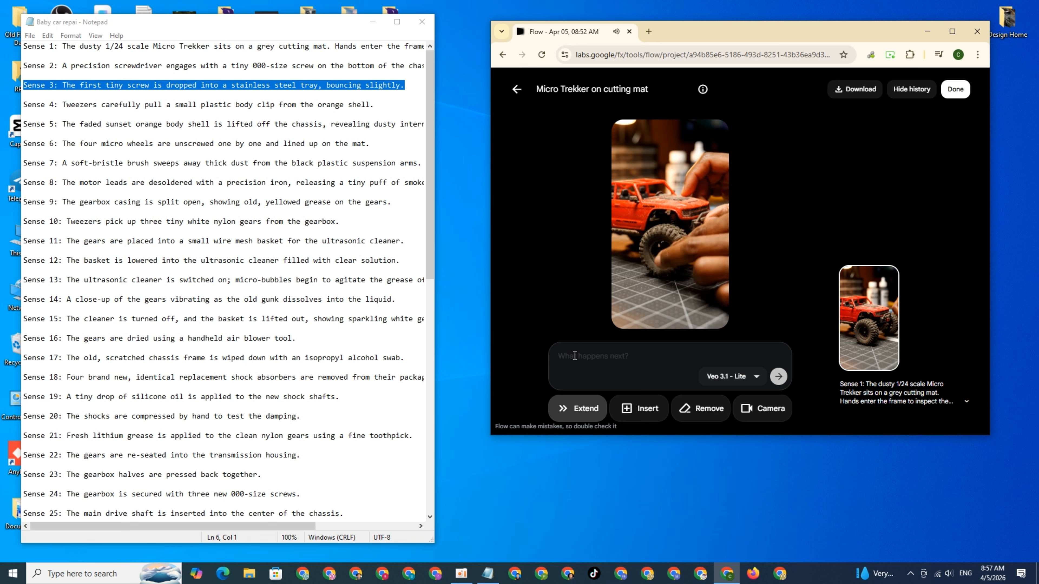
pyautogui.rightClick(575, 356)
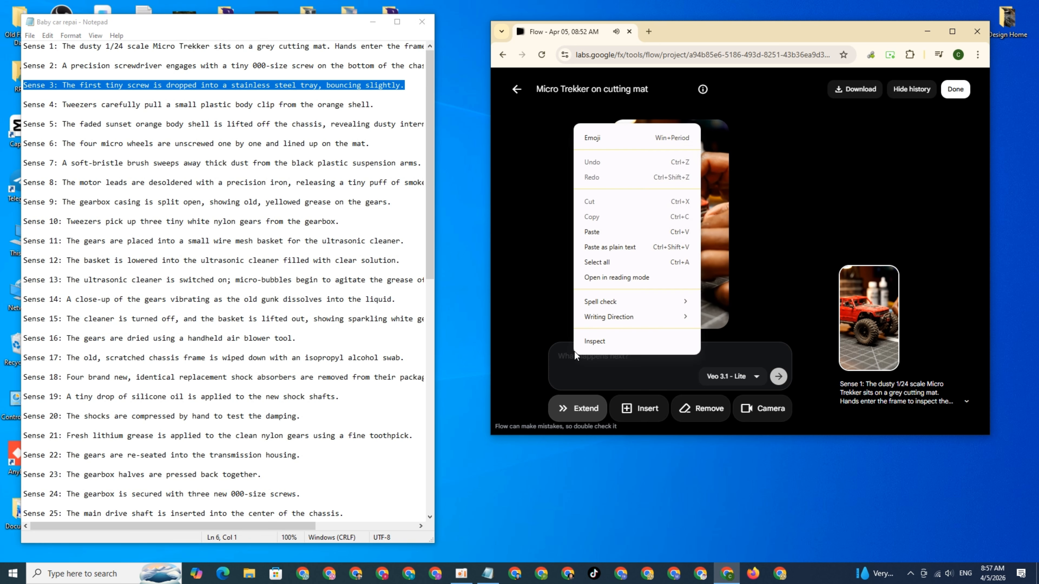
pyautogui.click(596, 232)
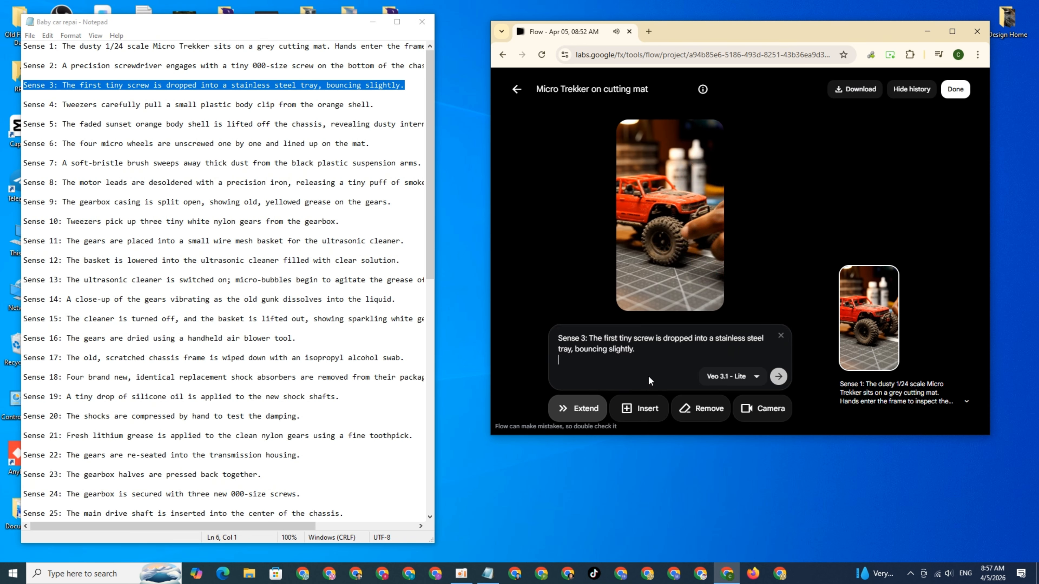
# Choose Veo 3.1 - Fast [Lower Priority] as the model and extend the clip with the Sense 3 prompt.
pyautogui.click(706, 385)
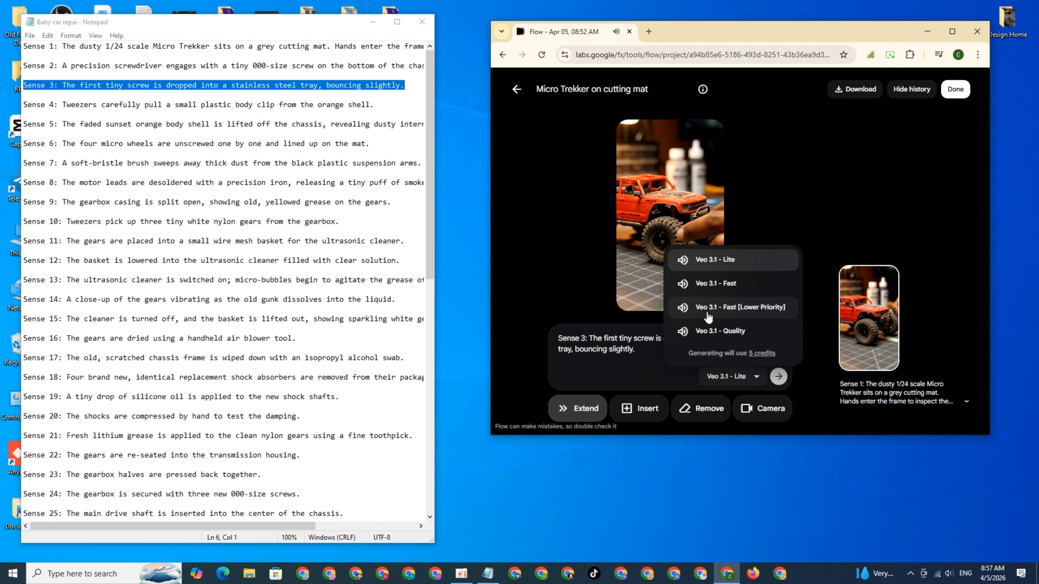
pyautogui.click(741, 314)
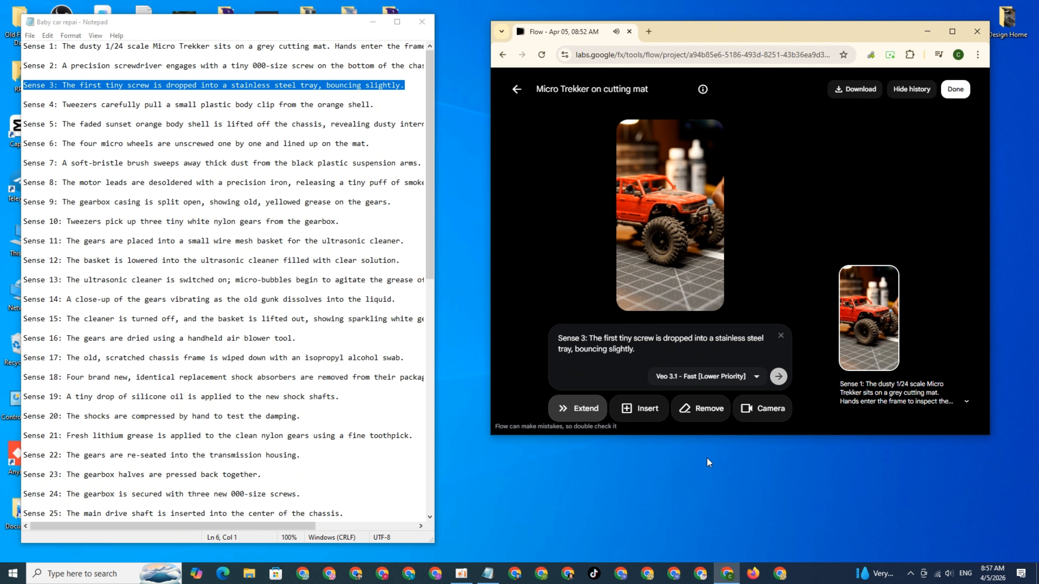
pyautogui.click(778, 376)
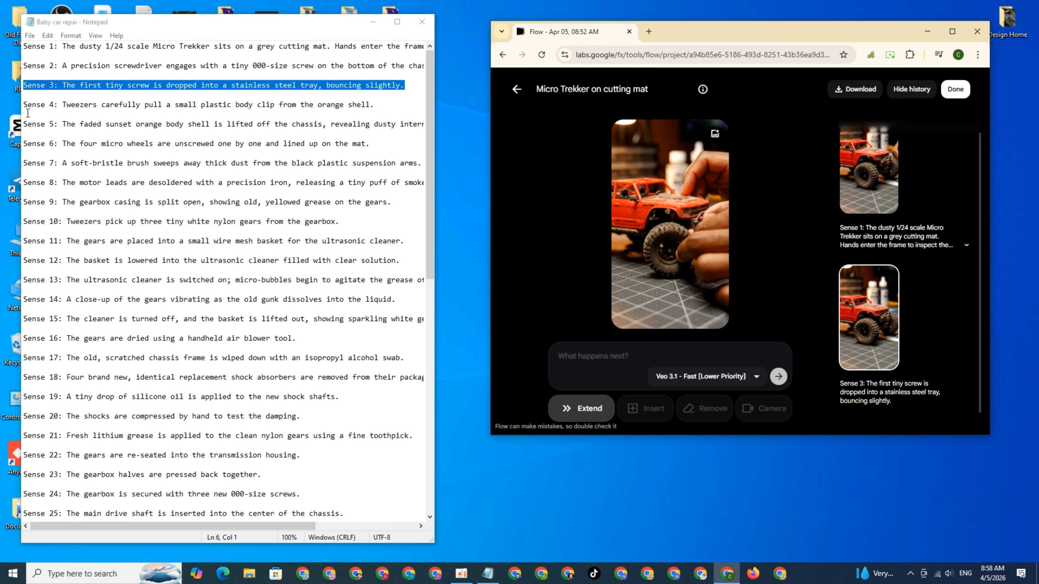
# Copy the Sense 4 line from the Notepad file into the Extend prompt and generate that extension.
pyautogui.moveTo(25, 105); pyautogui.dragTo(38, 111)
pyautogui.rightClick(88, 106)
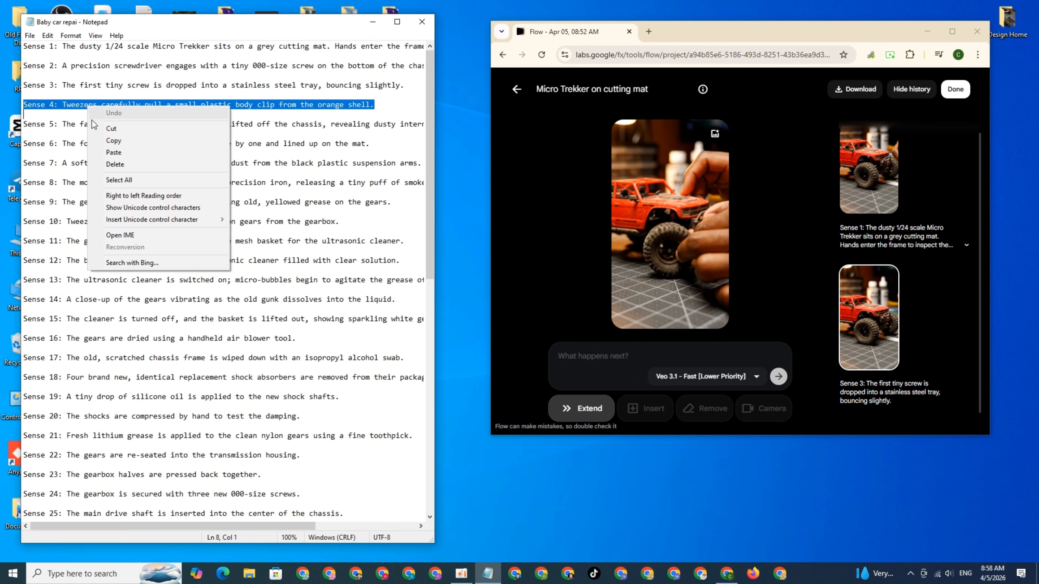
pyautogui.click(118, 146)
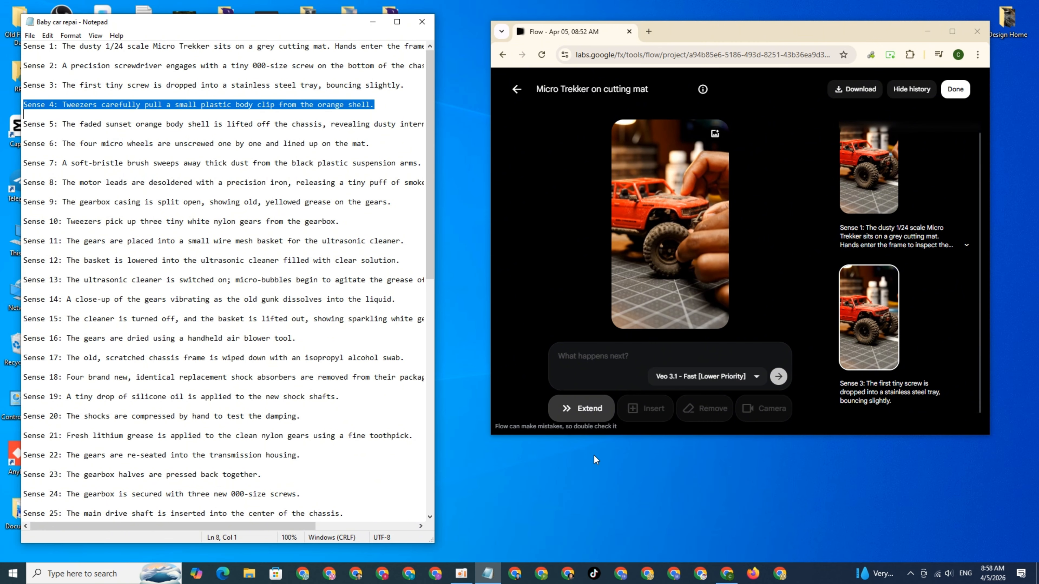
pyautogui.click(571, 358)
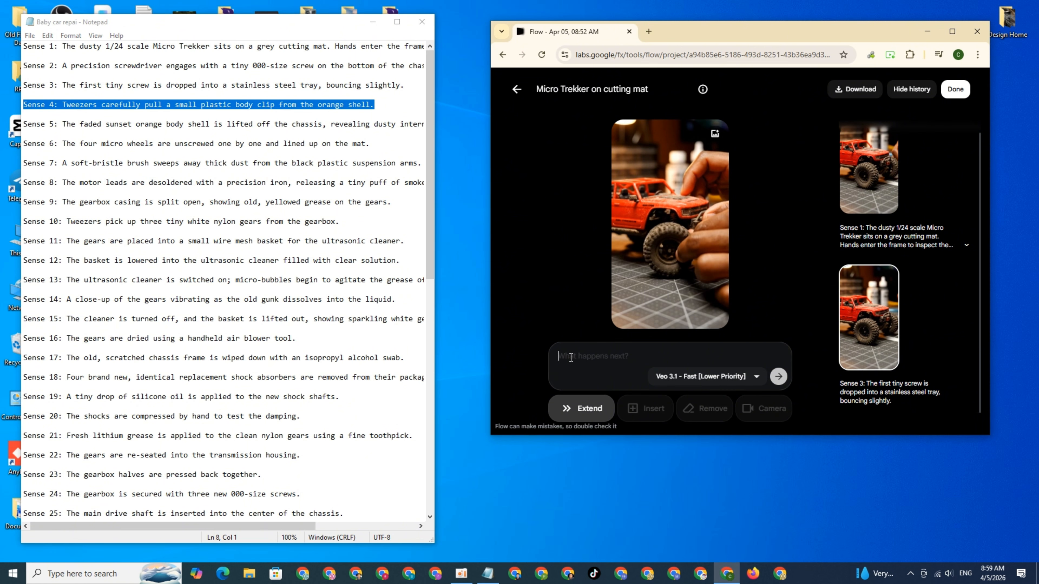
pyautogui.hotkey('ctrl', 'v')
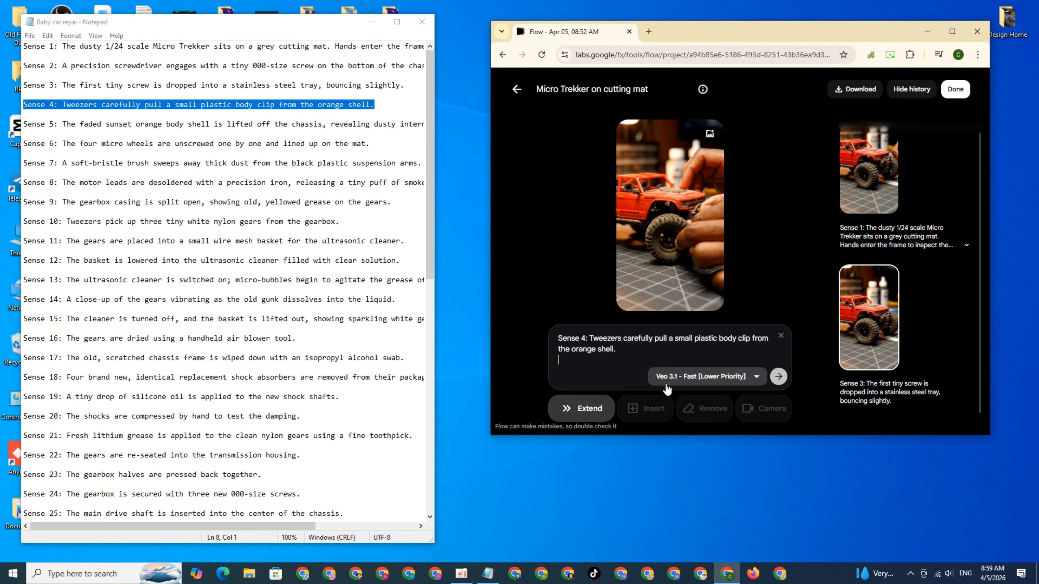
pyautogui.click(779, 377)
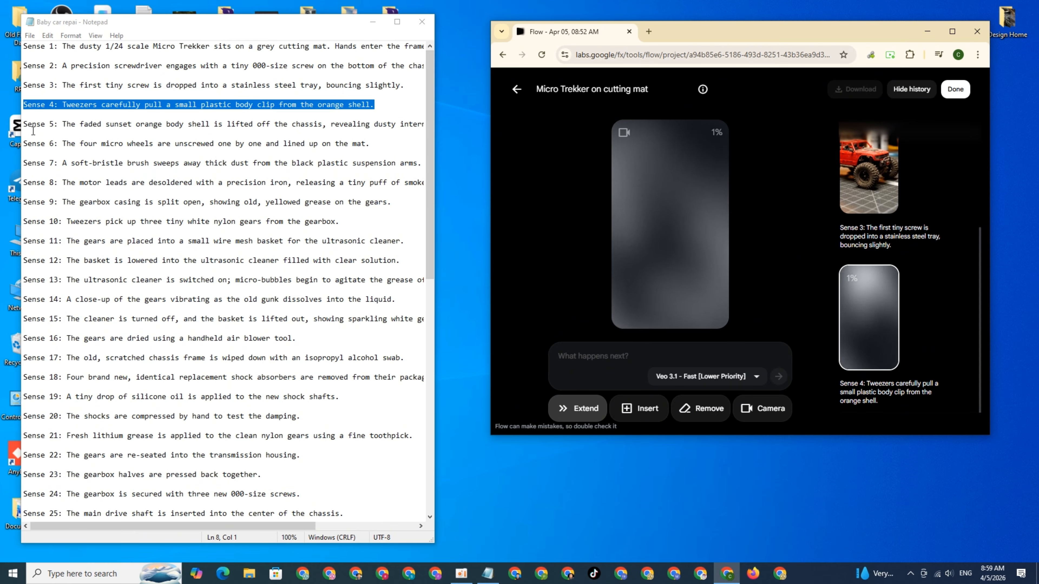
# Paste the Sense 5 line from the Notepad file into the Extend prompt and generate it once the Sense 4 clip is finished.
pyautogui.click(24, 124)
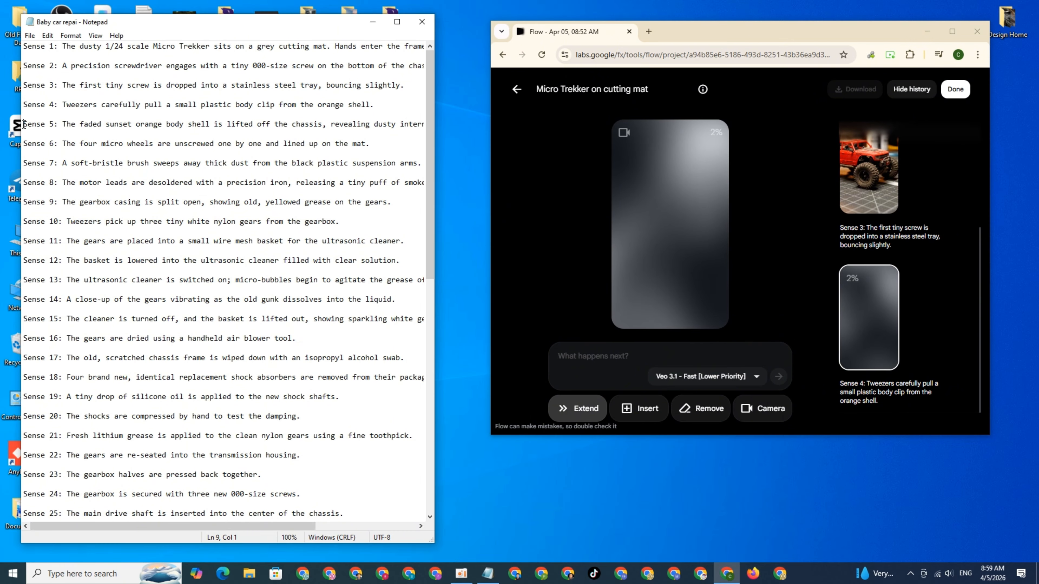
pyautogui.hotkey('shift', 'Down')
pyautogui.rightClick(105, 130)
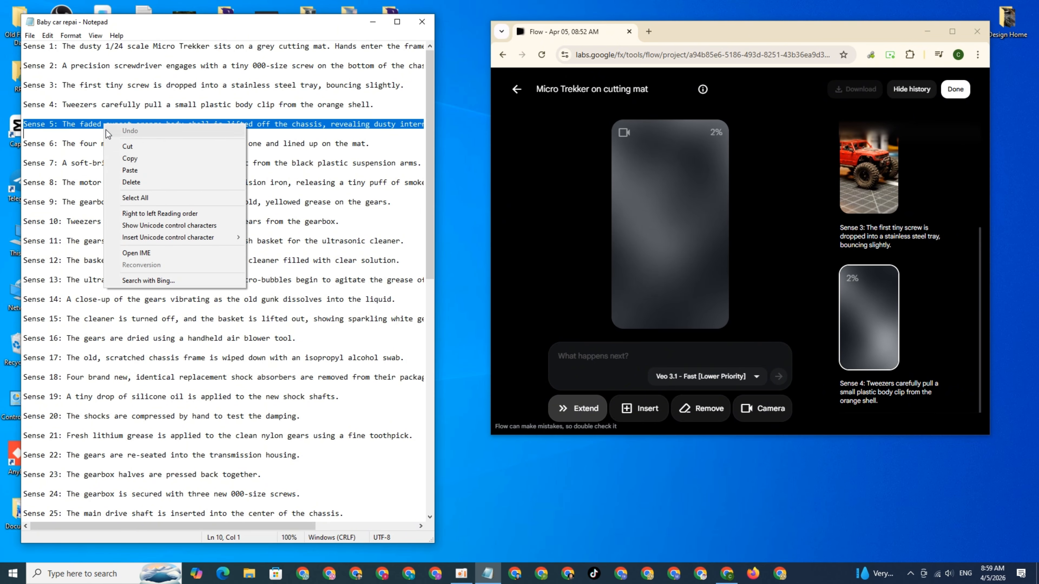
pyautogui.click(129, 158)
pyautogui.click(572, 356)
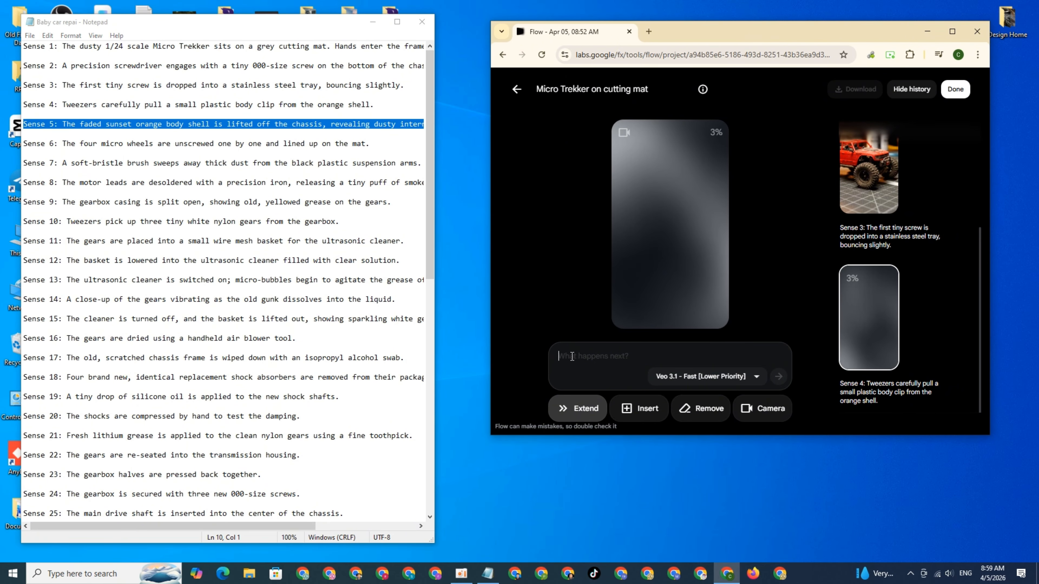
pyautogui.rightClick(572, 356)
pyautogui.click(591, 167)
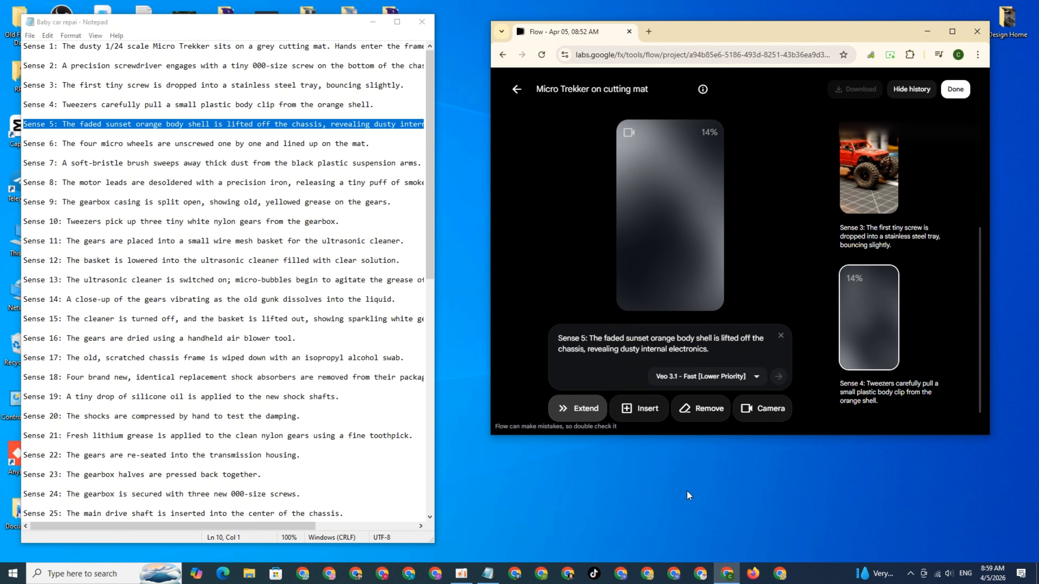
pyautogui.scroll(-3, 316, 284)
pyautogui.scroll(2, 315, 284)
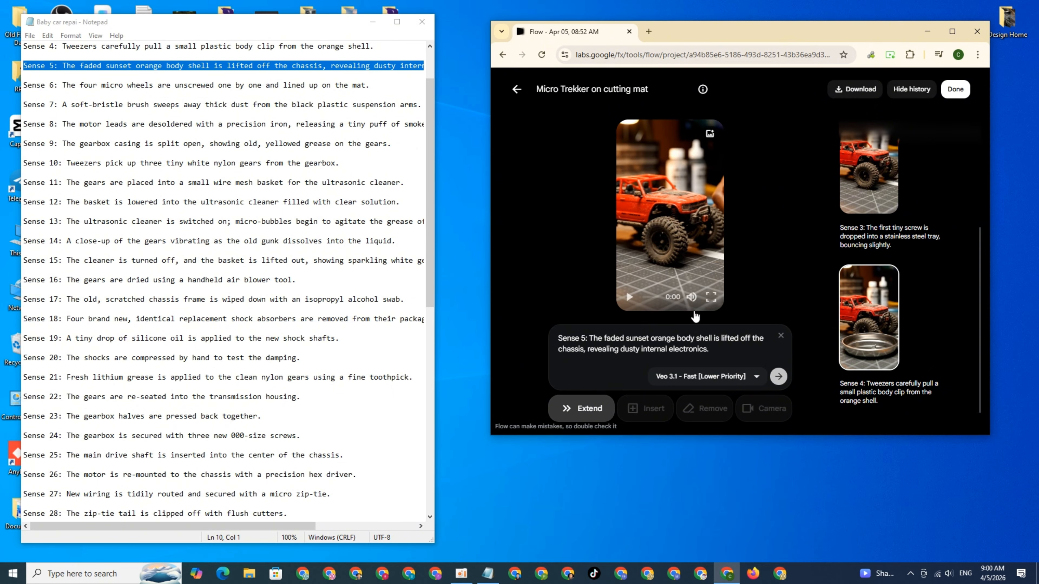
pyautogui.click(778, 377)
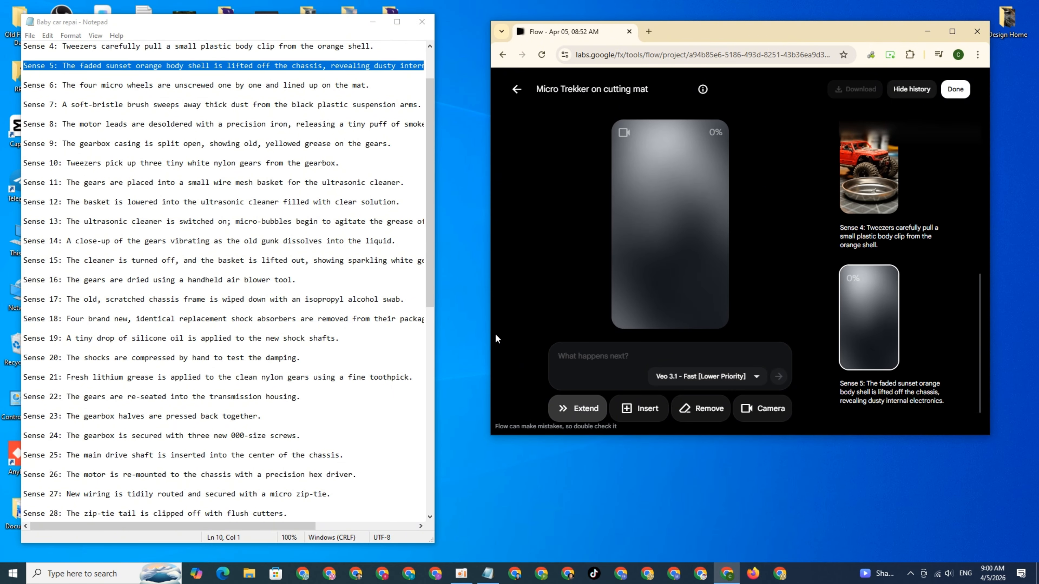